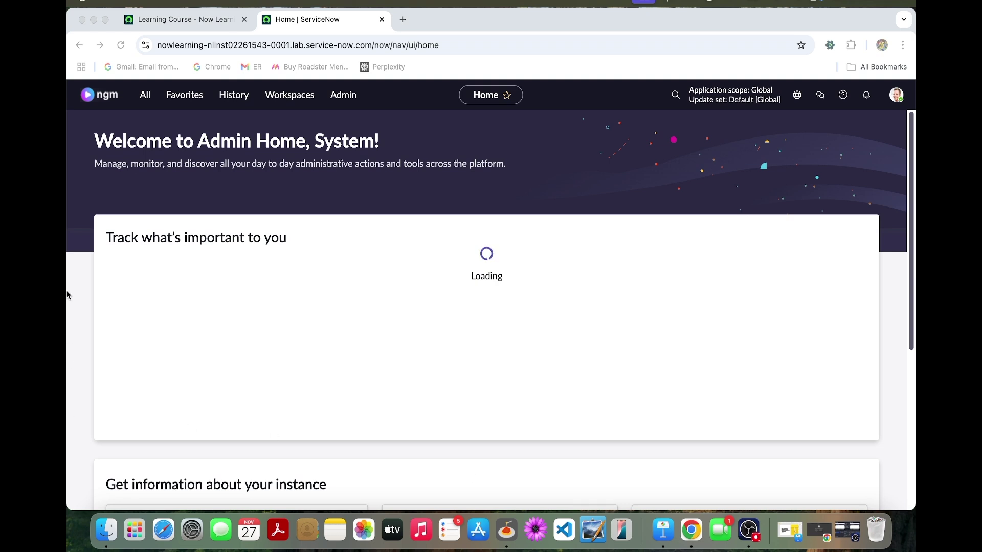
# - Open the Record Producers list in a new tab from the application navigator
pyautogui.click(149, 98)
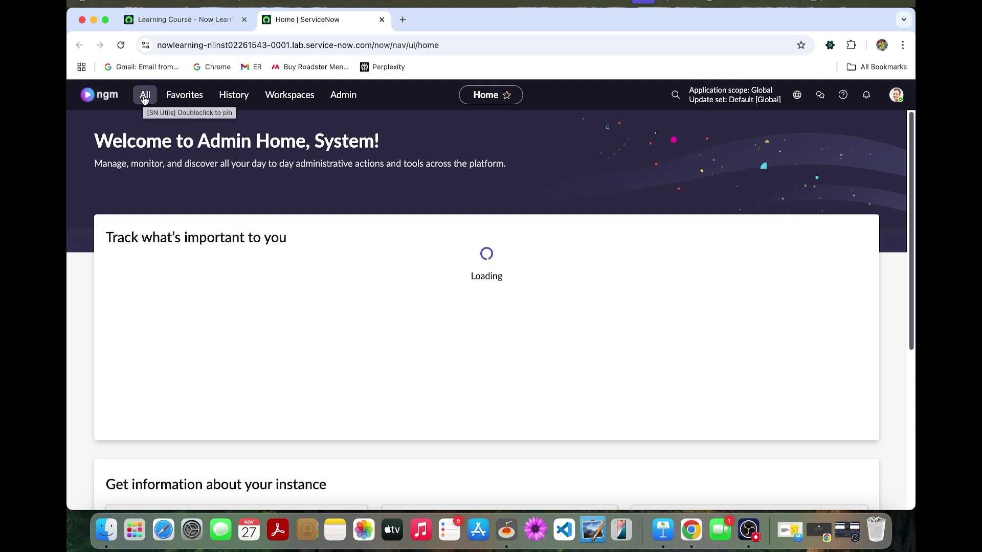
pyautogui.click(145, 97)
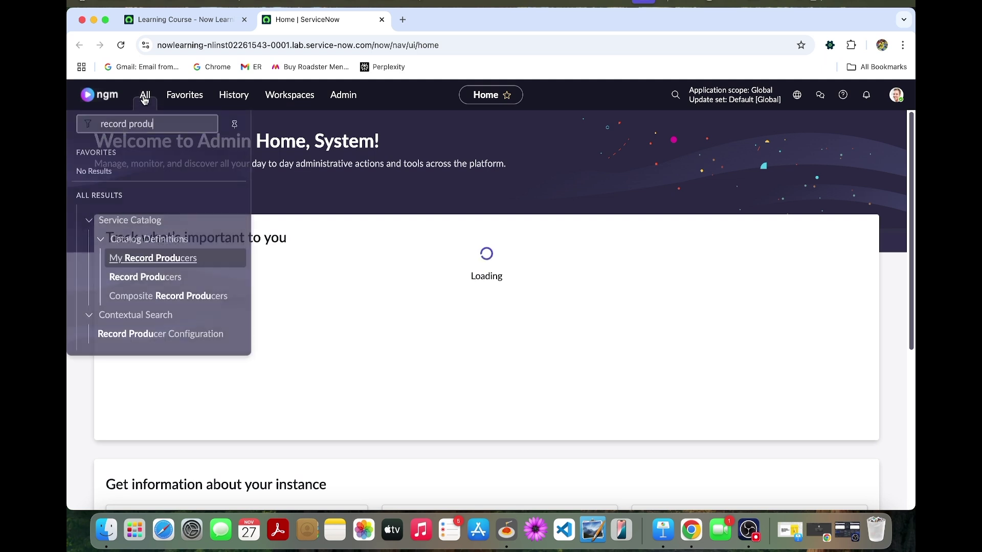
pyautogui.keyDown('super'); pyautogui.click(156, 276); pyautogui.keyUp('super')
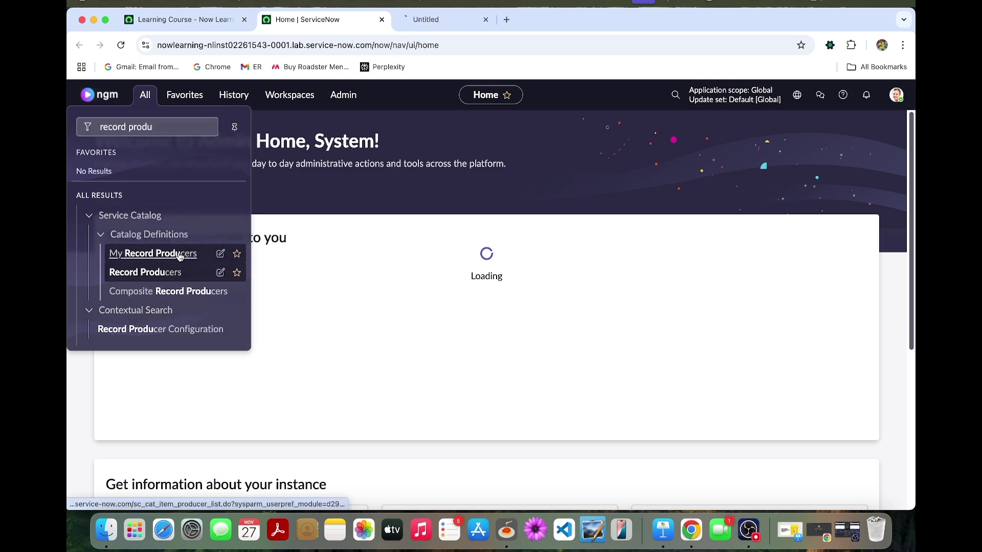
pyautogui.click(444, 20)
# - Filter record producers by name 'need' and open 'Need help with a product?' in its own tab
pyautogui.click(210, 154)
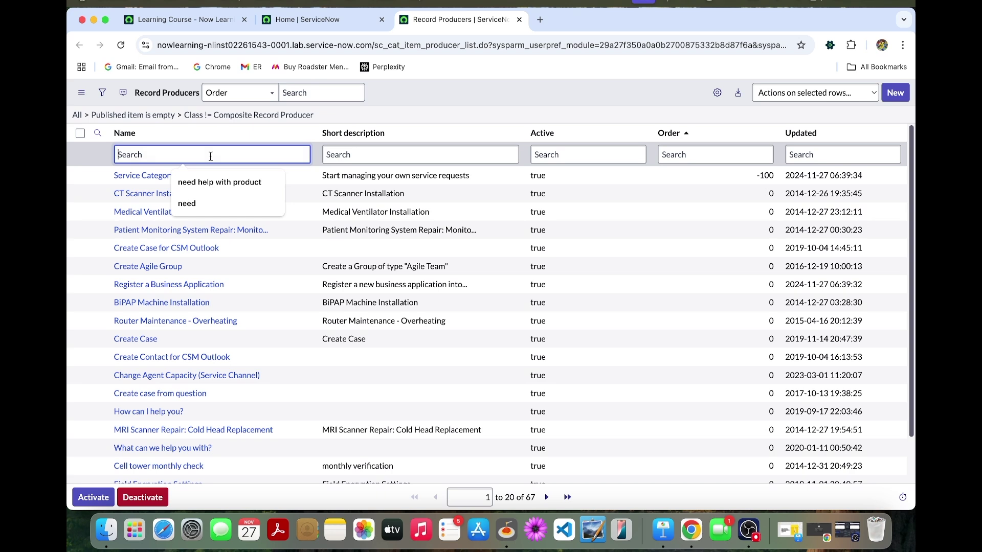
pyautogui.write('need')
pyautogui.press('Return')
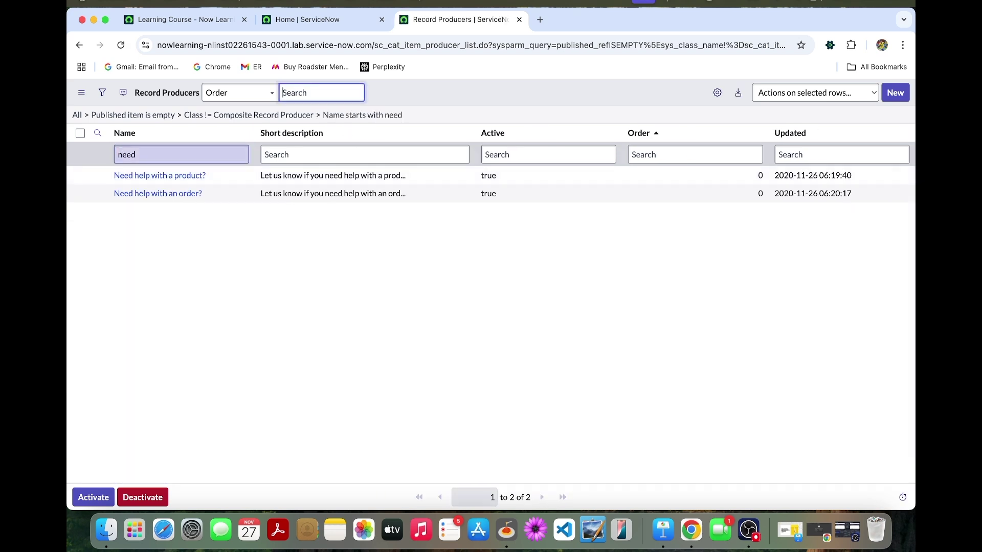
pyautogui.click(164, 179)
pyautogui.keyDown('super'); pyautogui.click(164, 180); pyautogui.keyUp('super')
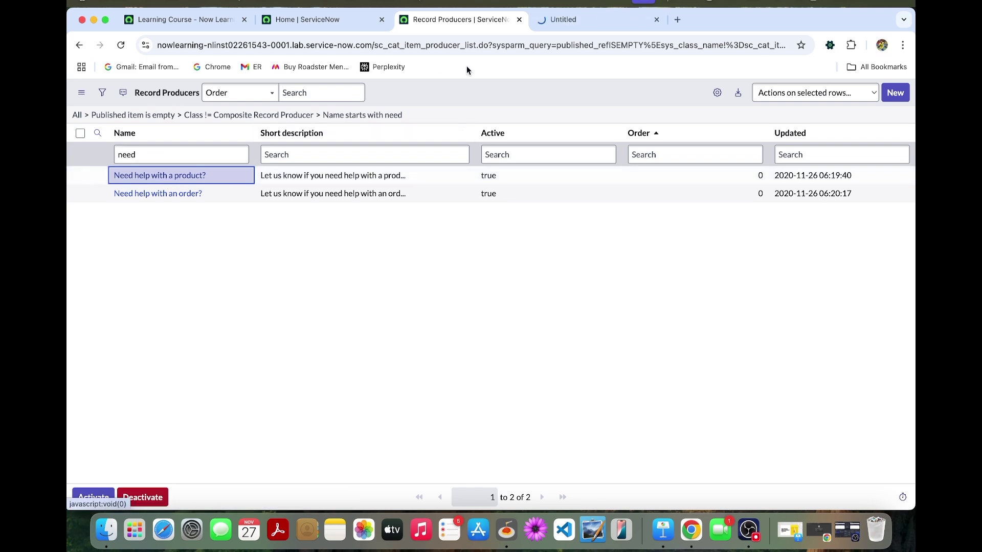
pyautogui.click(623, 19)
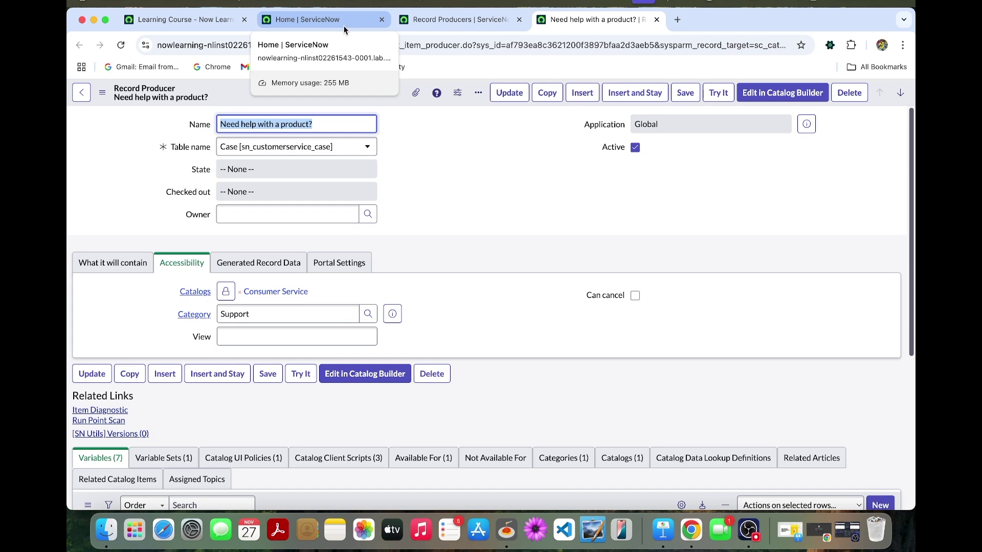
pyautogui.click(344, 23)
# - Switch the application scope to Device Swap Management, then return to the 'Need help with a product?' record
pyautogui.click(796, 95)
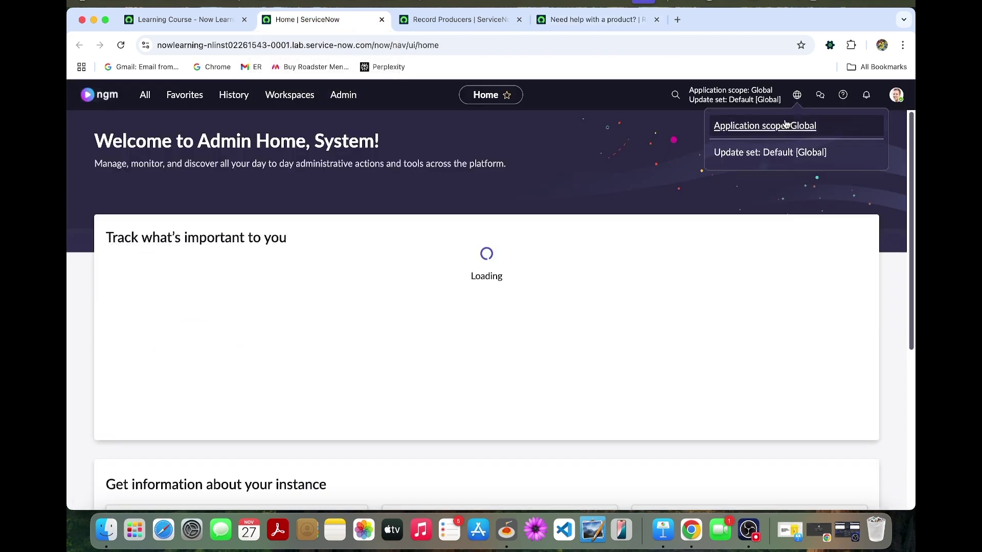
pyautogui.click(784, 126)
pyautogui.click(773, 146)
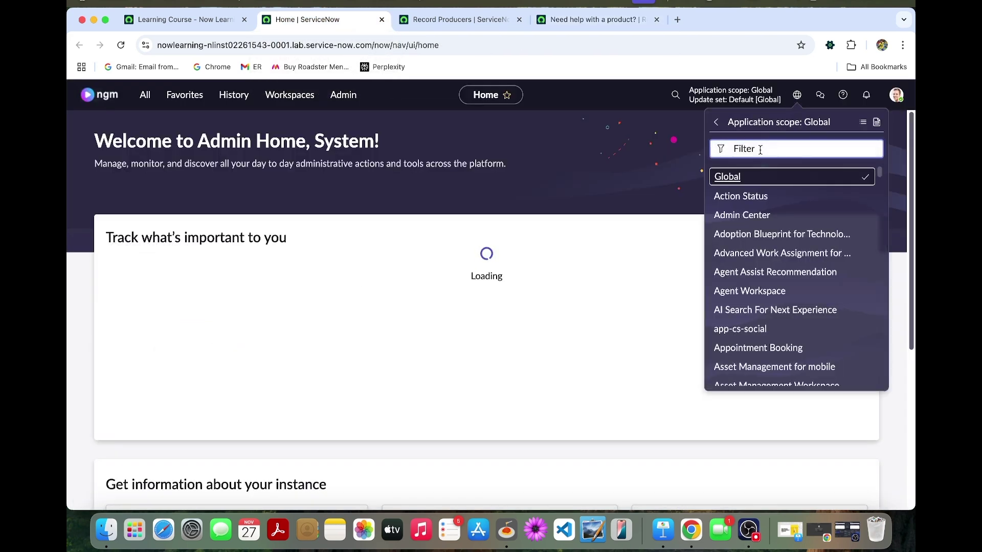
pyautogui.write('device')
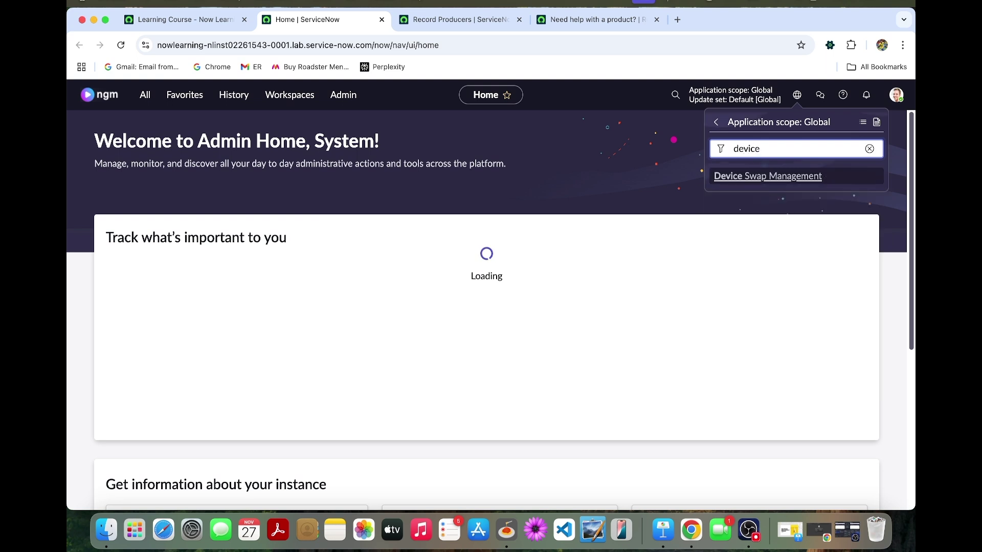
pyautogui.click(771, 179)
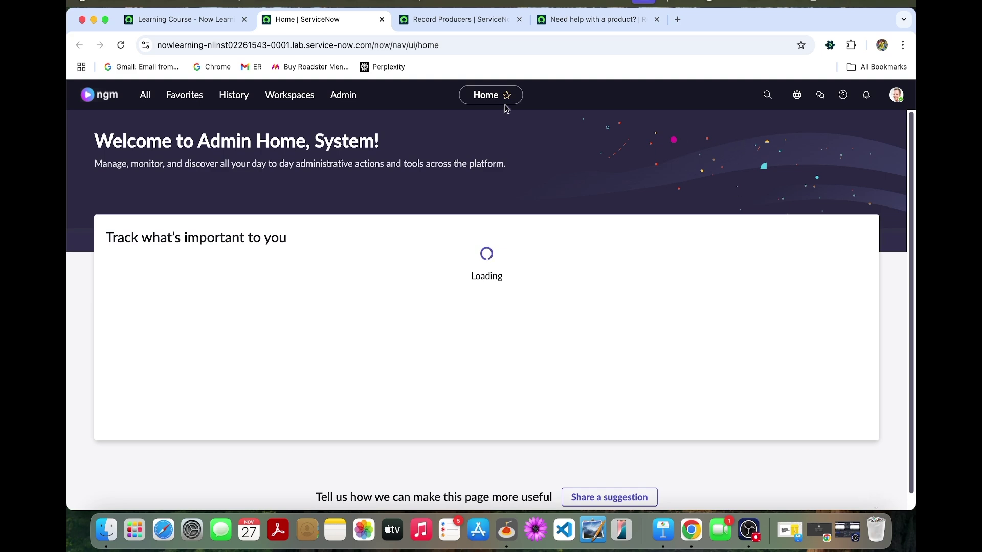
pyautogui.click(573, 19)
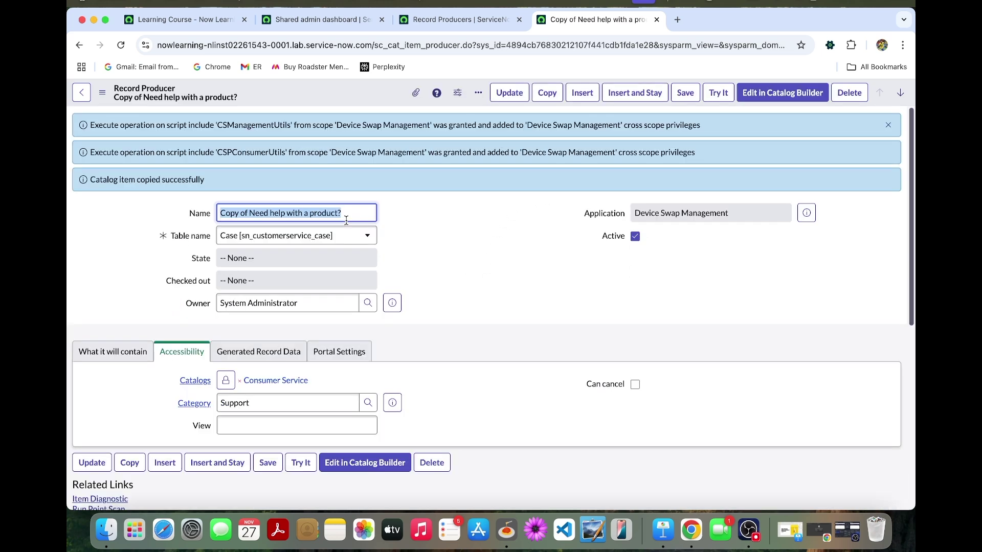
# - Name the copy 'Request a device swap' and set its target table to Device Swap Case
pyautogui.press('BackSpace')
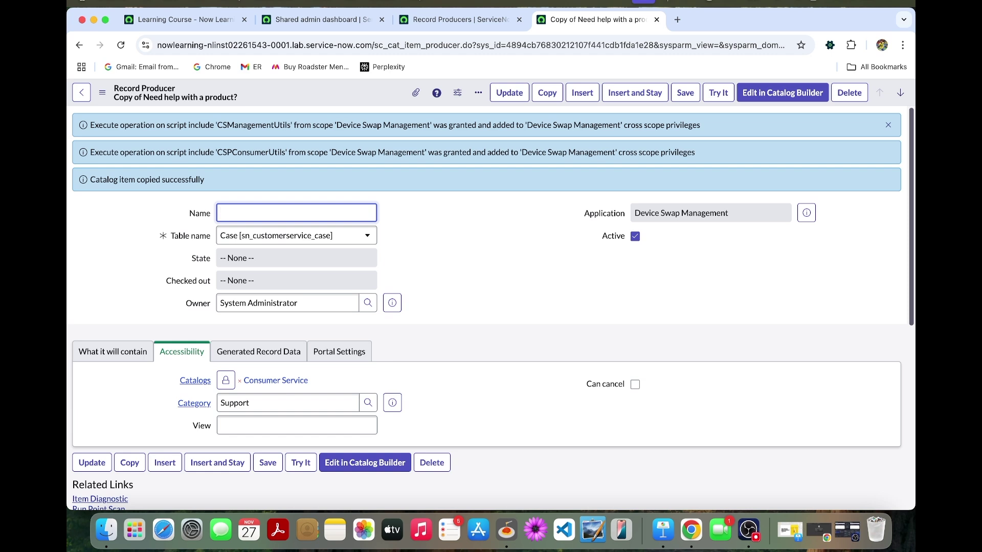
pyautogui.write('Request a device swap')
pyautogui.click(274, 242)
pyautogui.write('de')
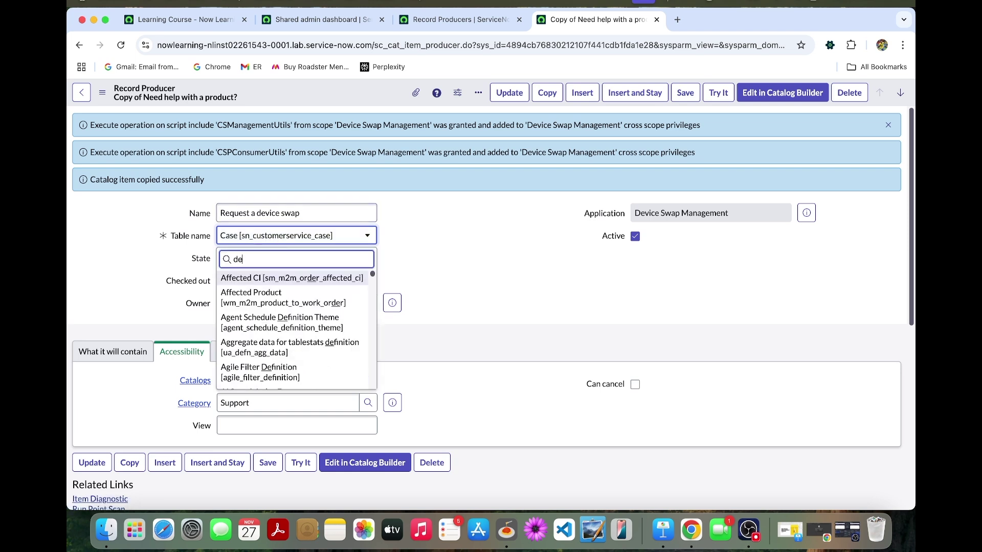
pyautogui.write('vice se')
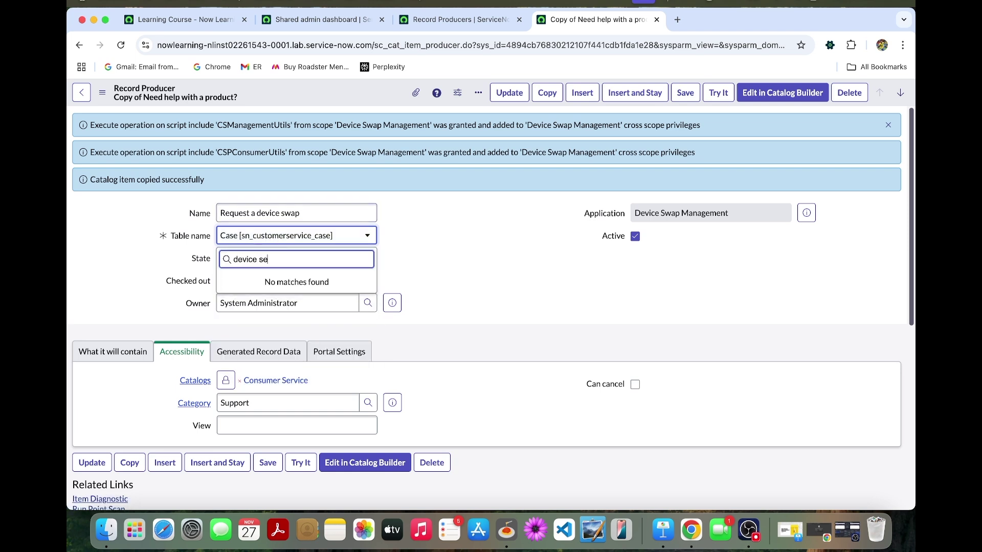
pyautogui.press('BackSpace')
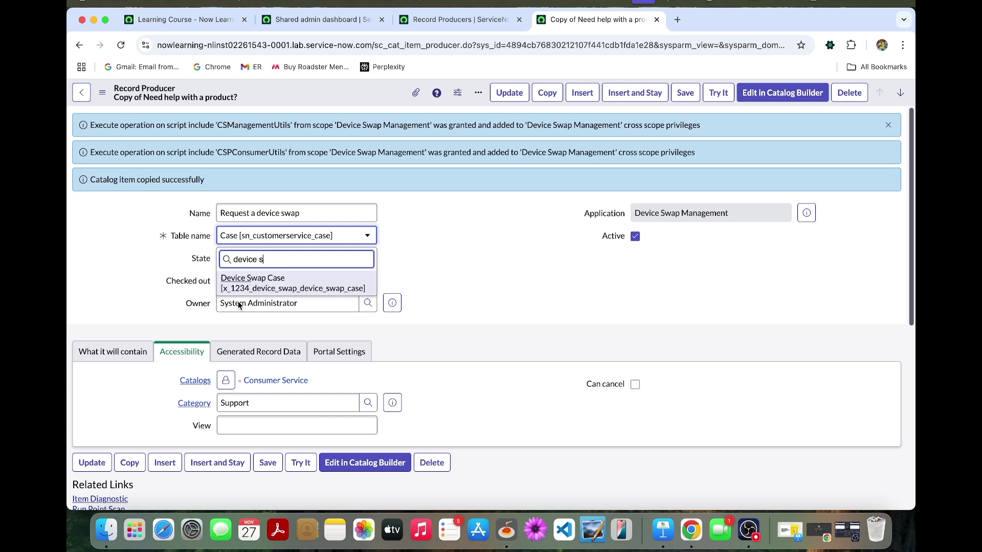
pyautogui.click(253, 289)
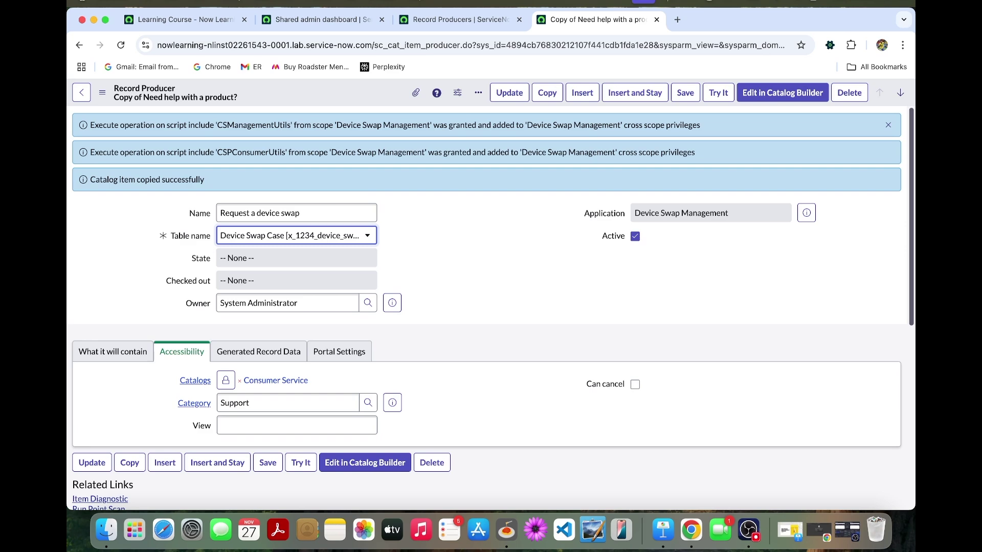
# - Replace the short description with 'Replace a device for a better user experience'
pyautogui.click(111, 351)
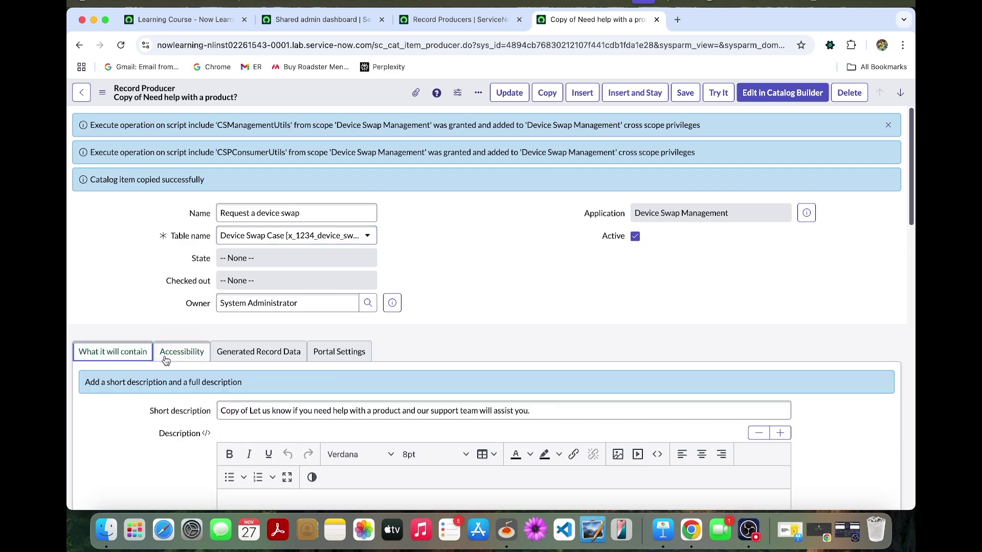
pyautogui.scroll(-3, 133, 352)
pyautogui.moveTo(566, 340); pyautogui.dragTo(145, 329)
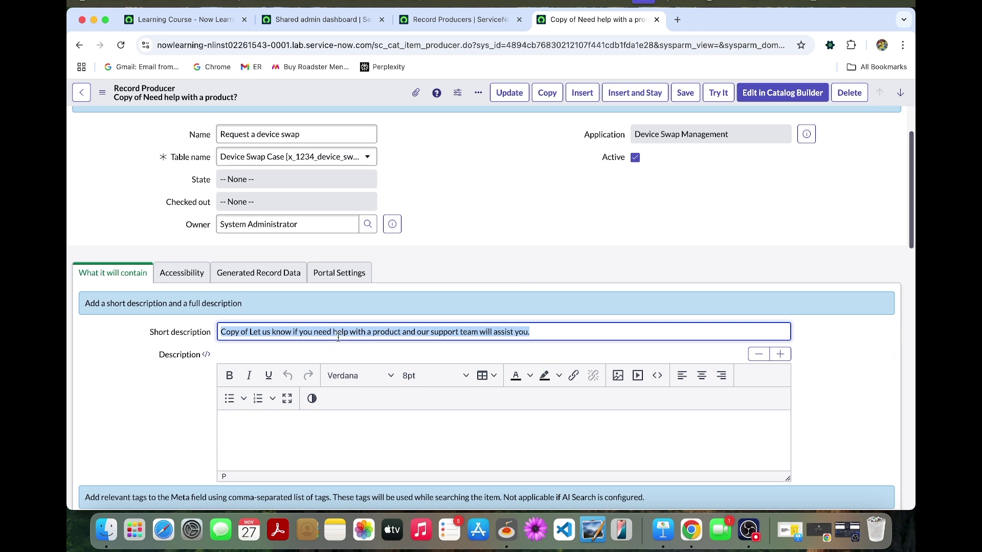
pyautogui.write('Replace')
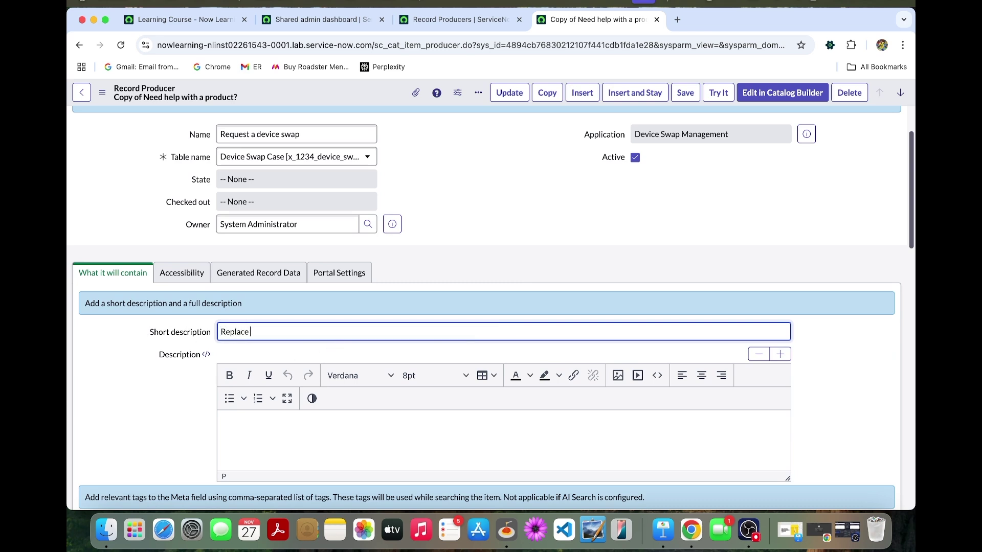
pyautogui.write(' a device for a better user expe')
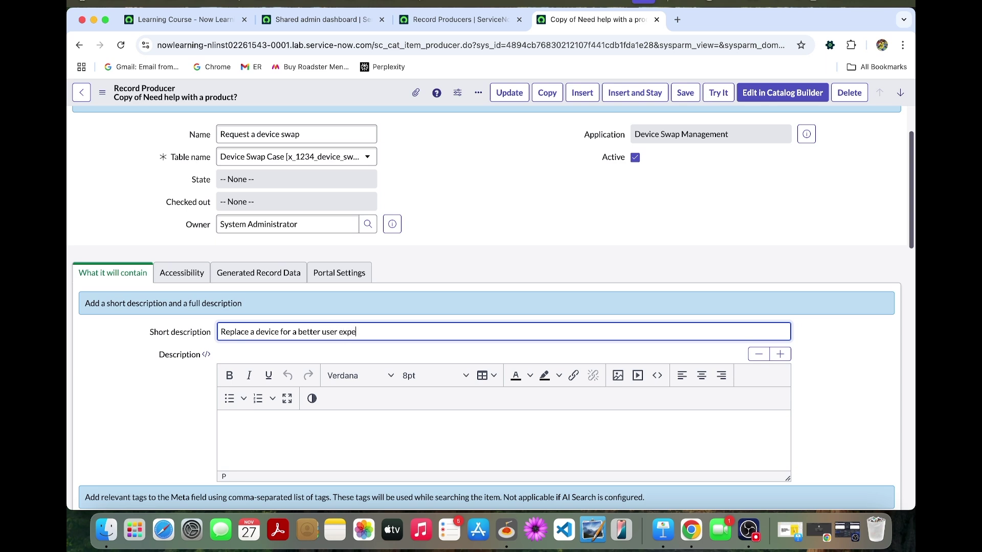
pyautogui.write('rience')
# - Paste the device replacement sentence into the Description editor
pyautogui.click(228, 424)
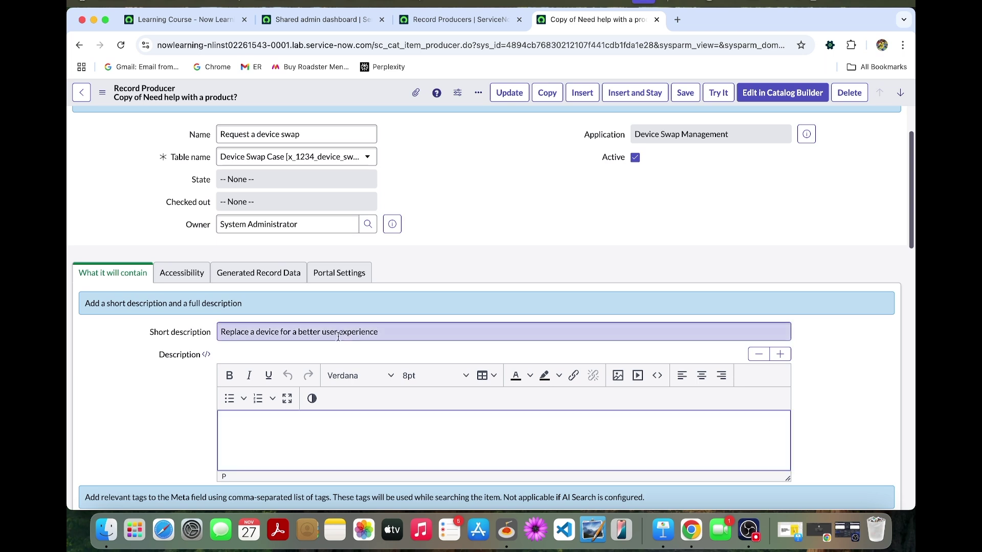
pyautogui.press('super+Tab')
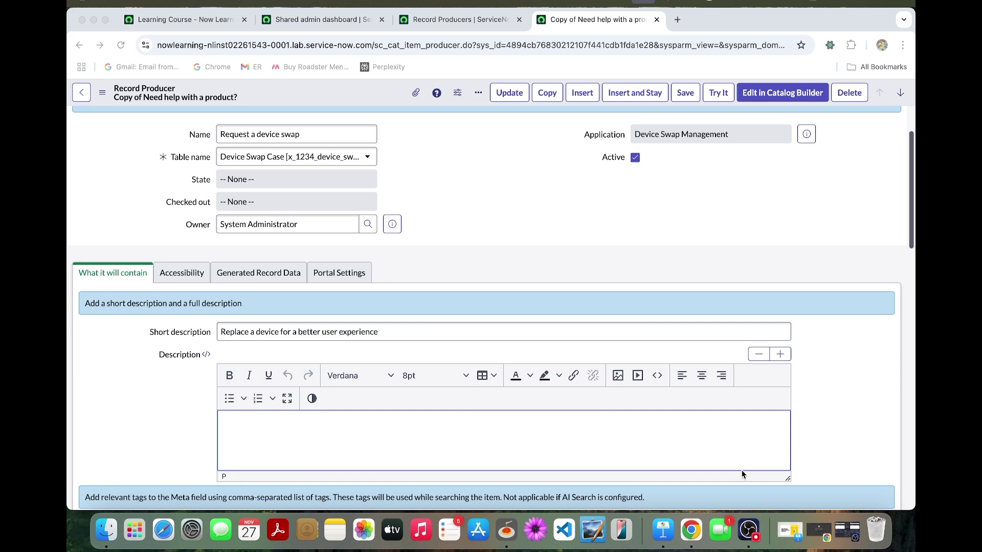
pyautogui.click(700, 449)
pyautogui.write('Select the affected installed device and the desired device model that must replace it.')
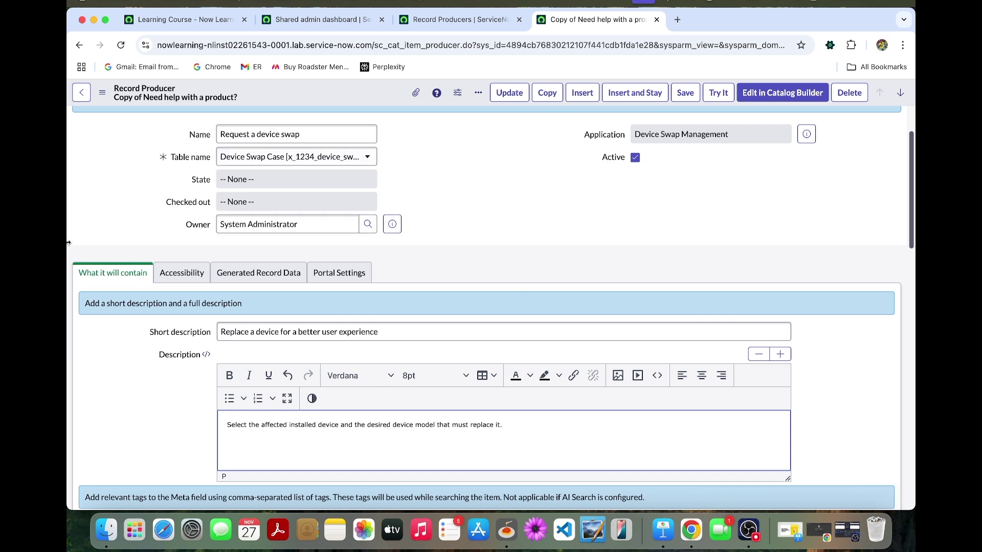
# - Review the Accessibility settings and save the 'Request a device swap' producer from the header menu
pyautogui.click(180, 274)
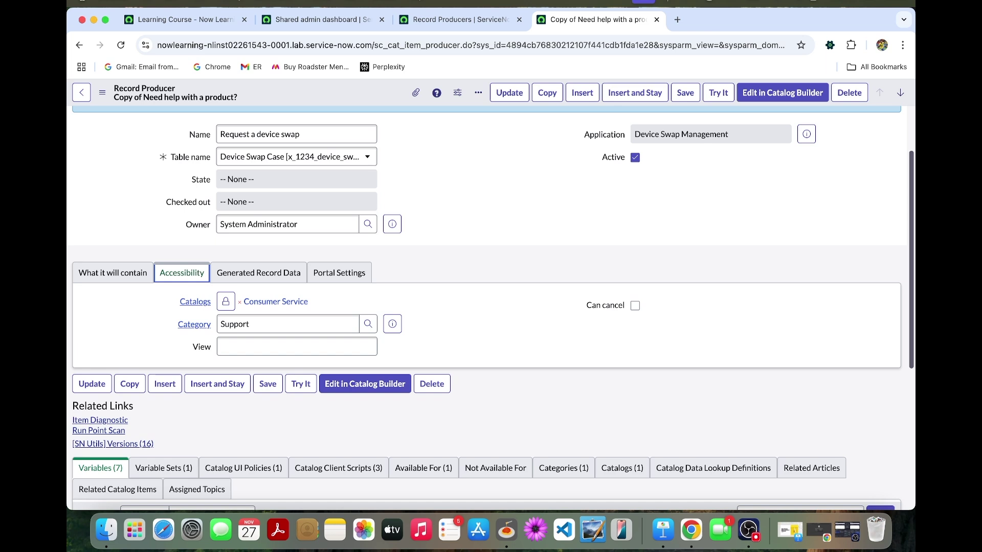
pyautogui.rightClick(365, 102)
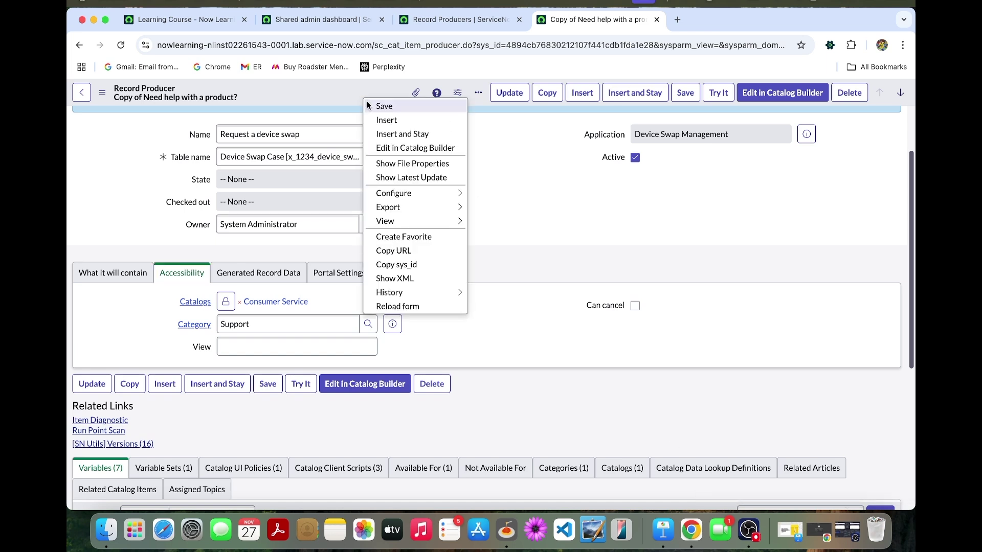
pyautogui.click(367, 103)
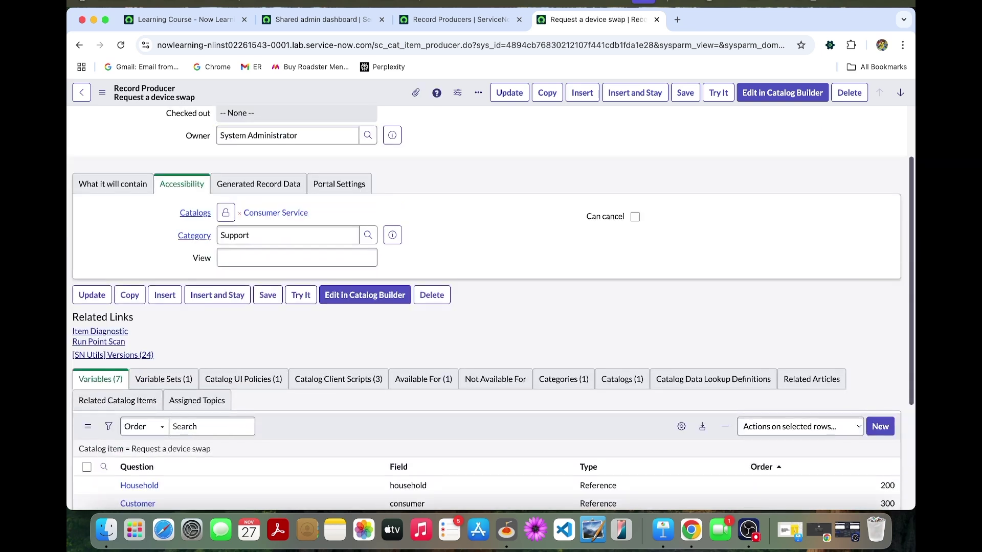
# - Move HTML Description out of the producer's attached variable sets and save the change
pyautogui.scroll(-1, 532, 200)
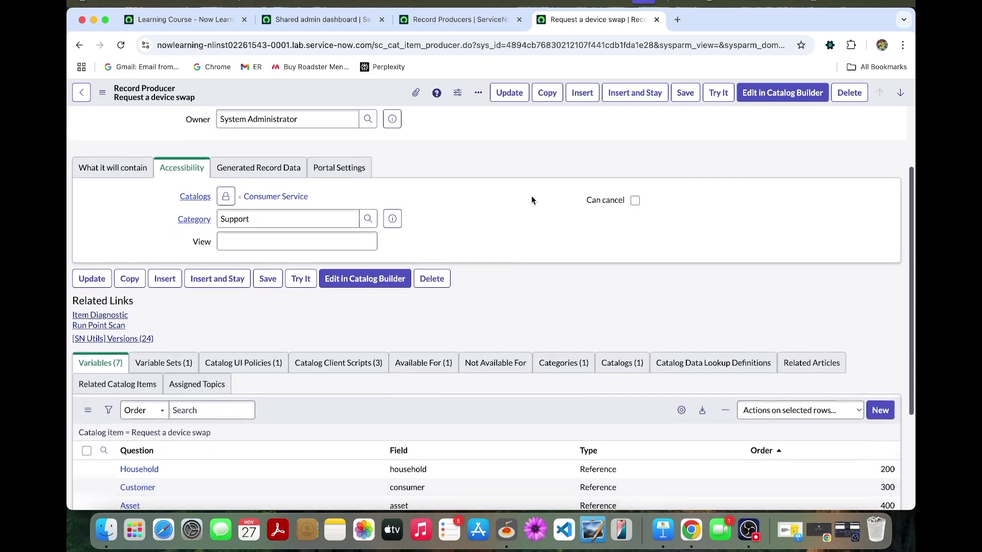
pyautogui.scroll(-5, 532, 199)
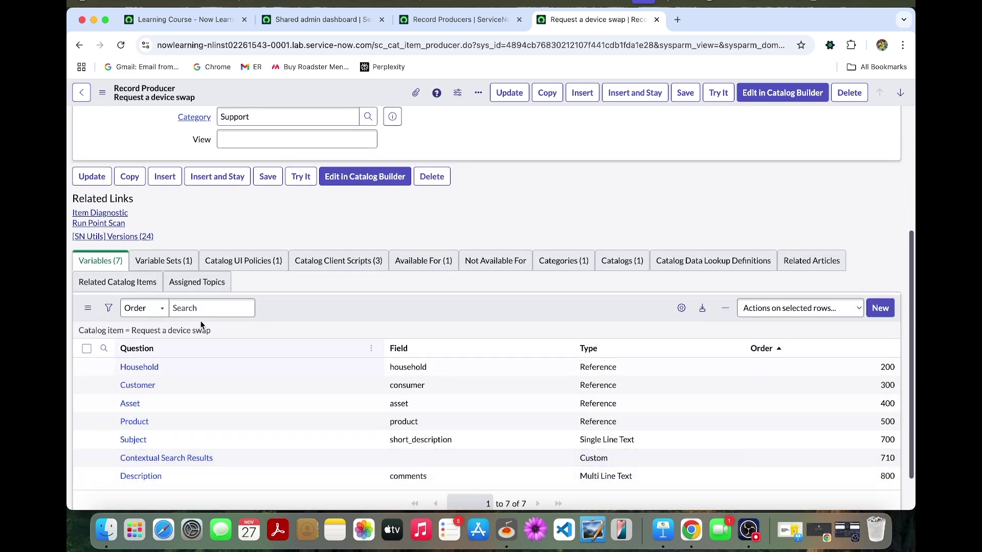
pyautogui.scroll(-1, 187, 223)
pyautogui.scroll(-2, 187, 223)
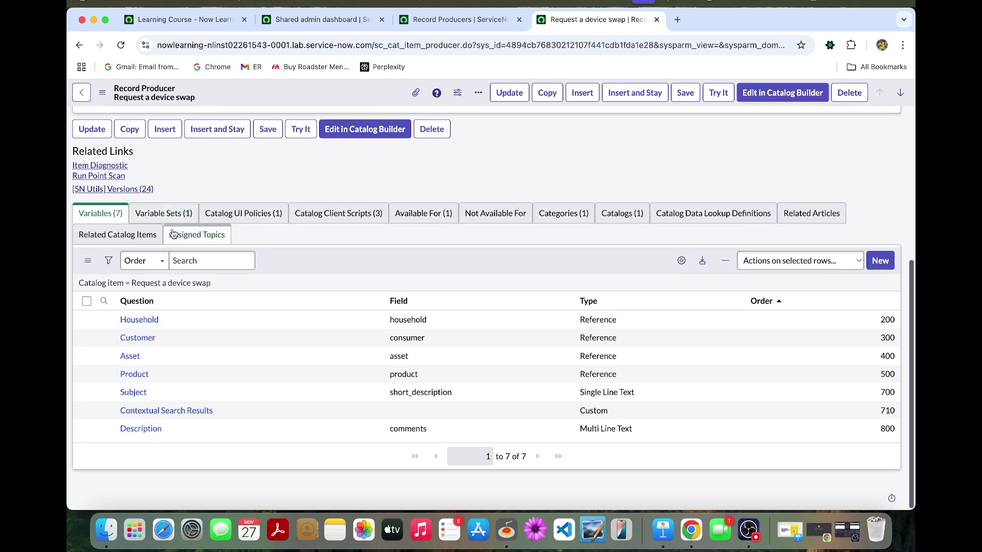
pyautogui.click(187, 223)
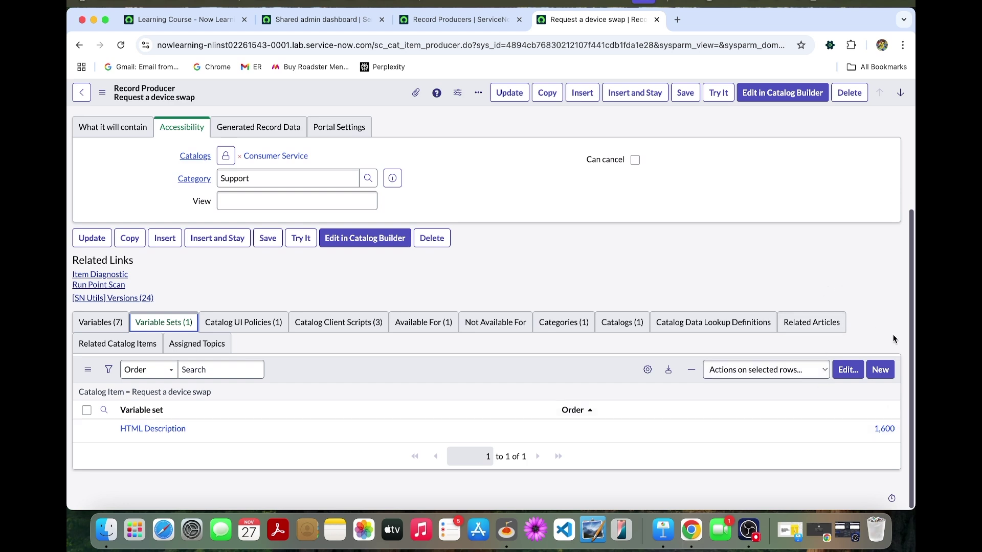
pyautogui.click(846, 370)
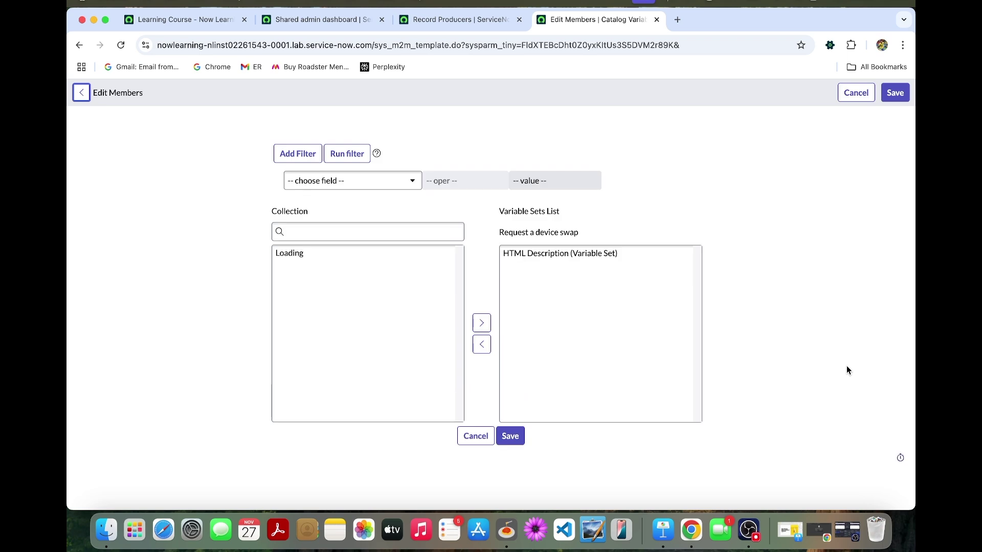
pyautogui.click(79, 45)
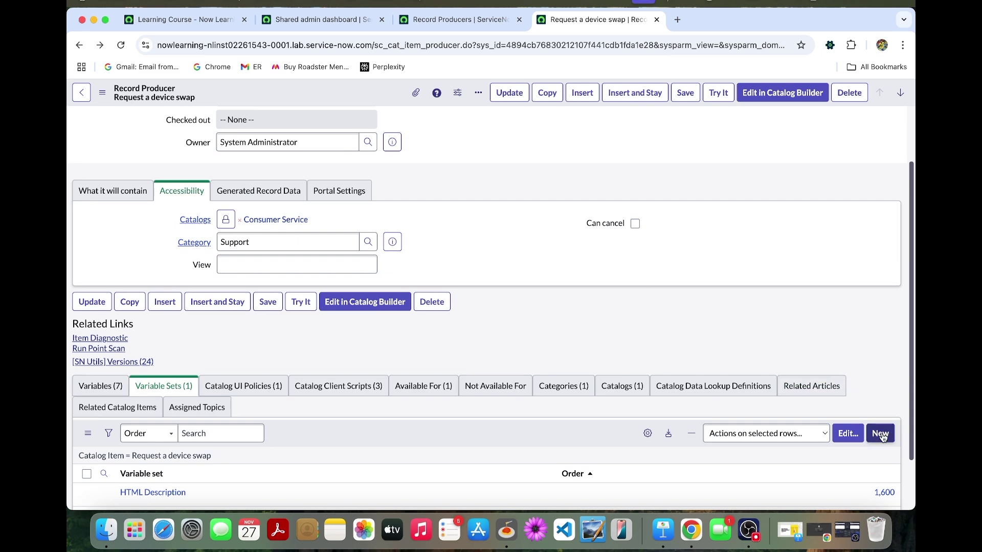
pyautogui.click(848, 434)
pyautogui.click(648, 255)
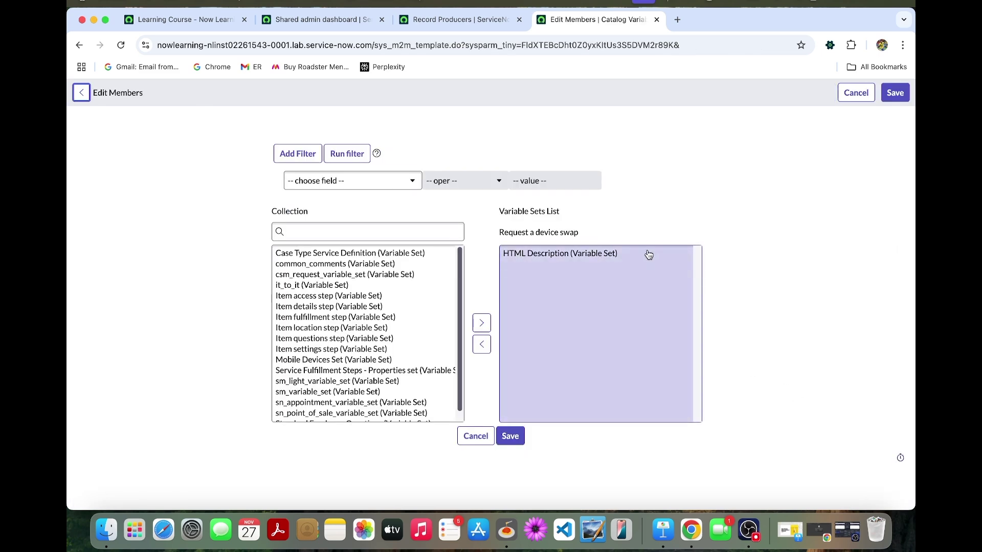
pyautogui.click(582, 253)
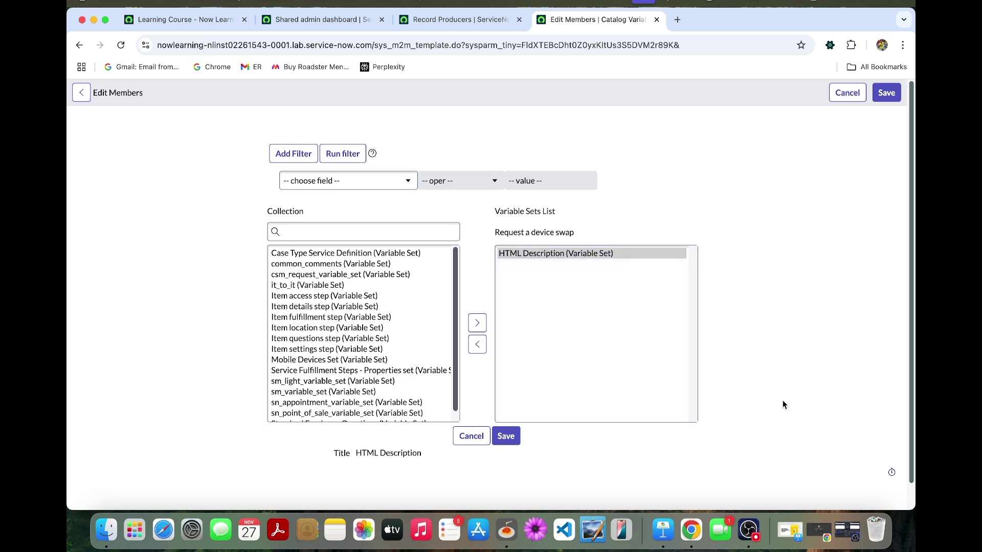
pyautogui.click(475, 343)
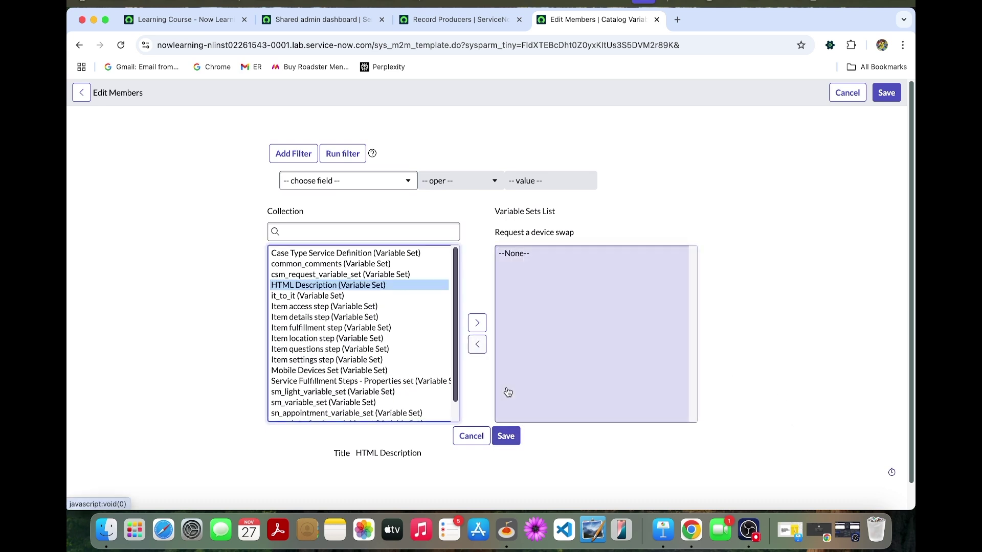
pyautogui.click(517, 437)
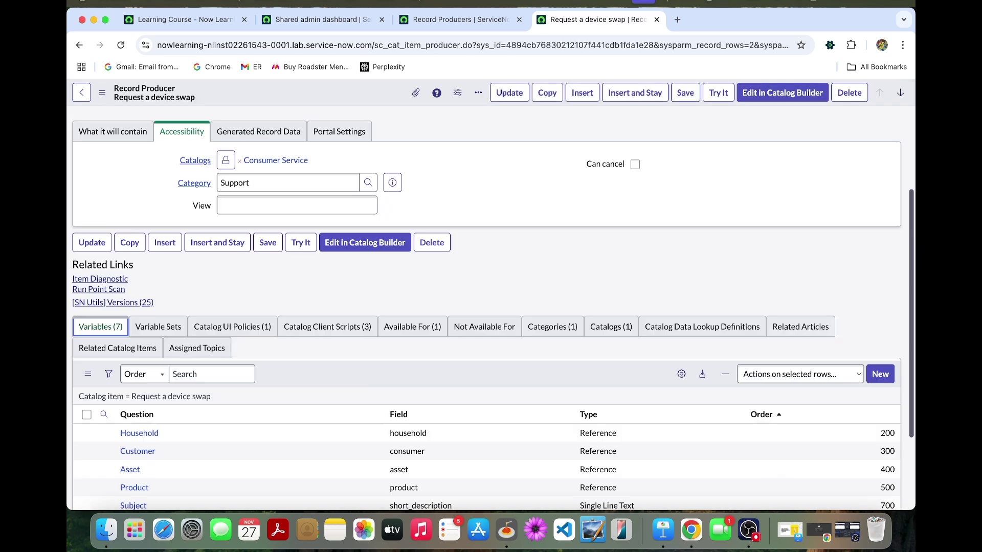
# - Delete the Asset, Product, Contextual Search Results and Description variables, keeping Household, Customer and Subject
pyautogui.scroll(-5, 381, 351)
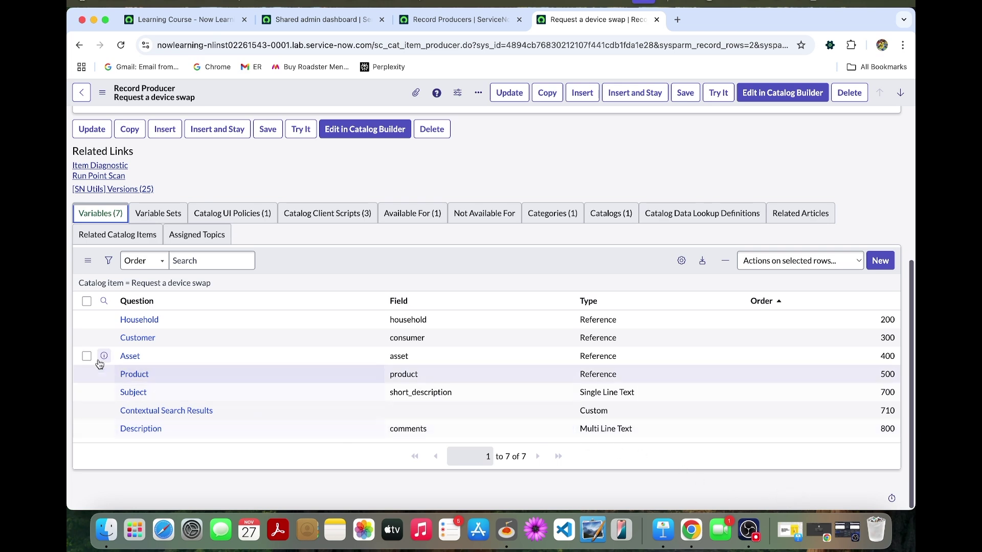
pyautogui.click(87, 357)
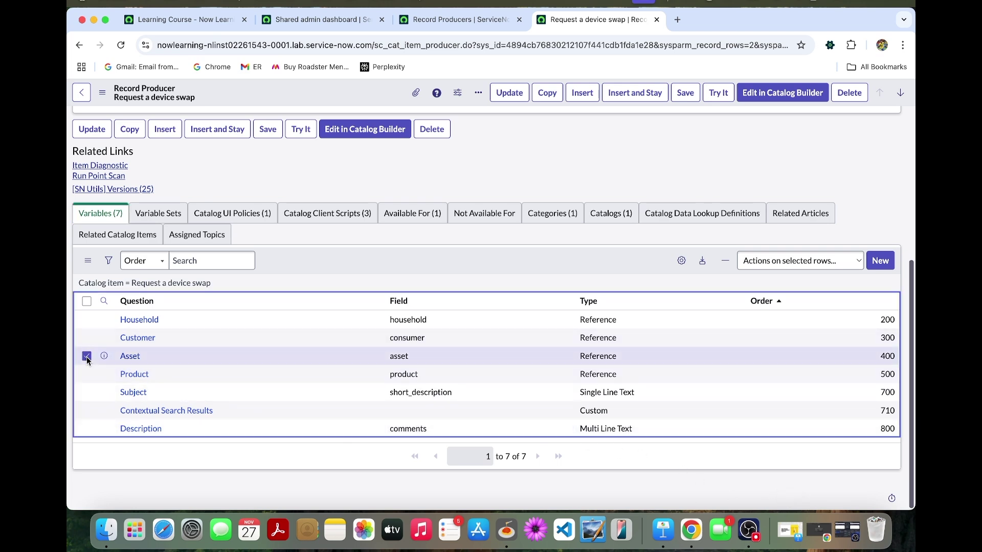
pyautogui.click(87, 373)
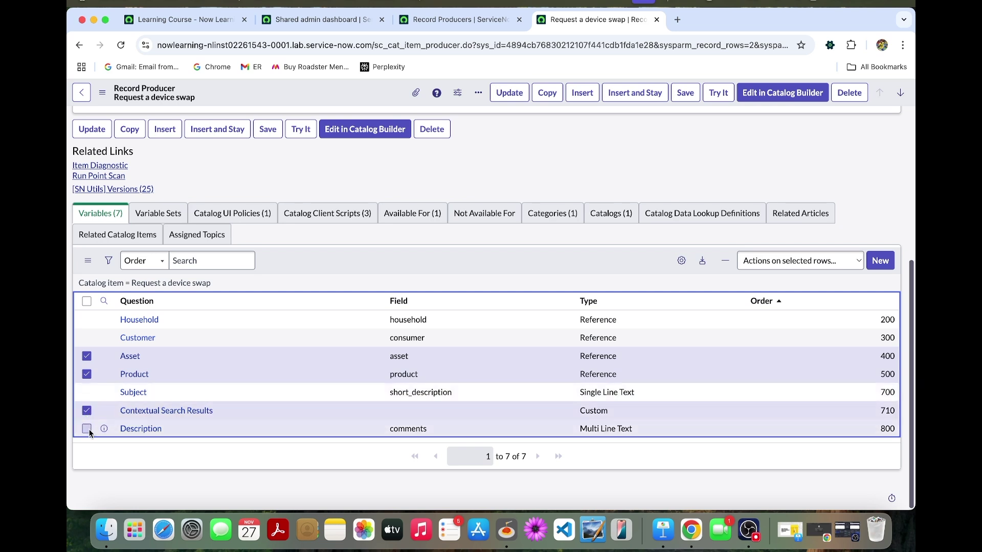
pyautogui.click(87, 429)
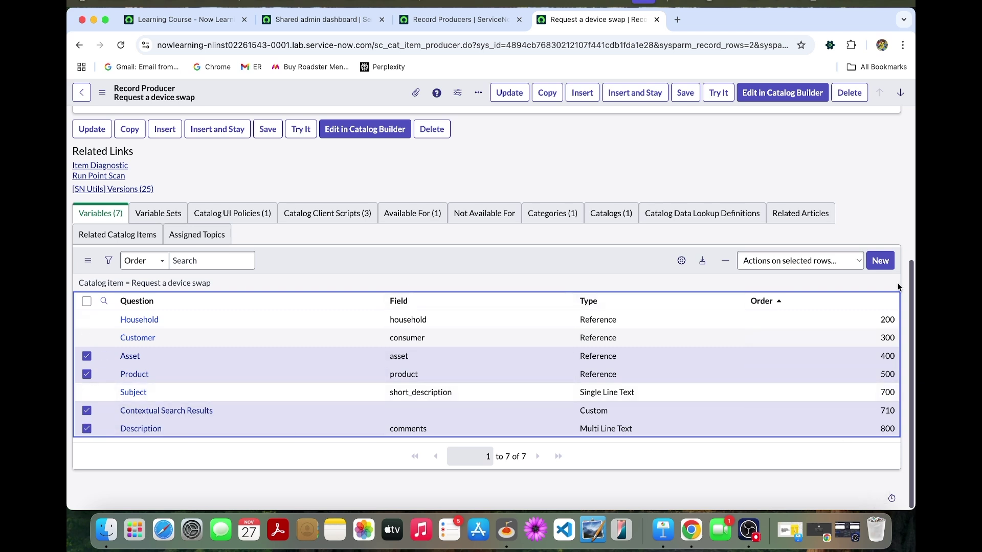
pyautogui.click(796, 262)
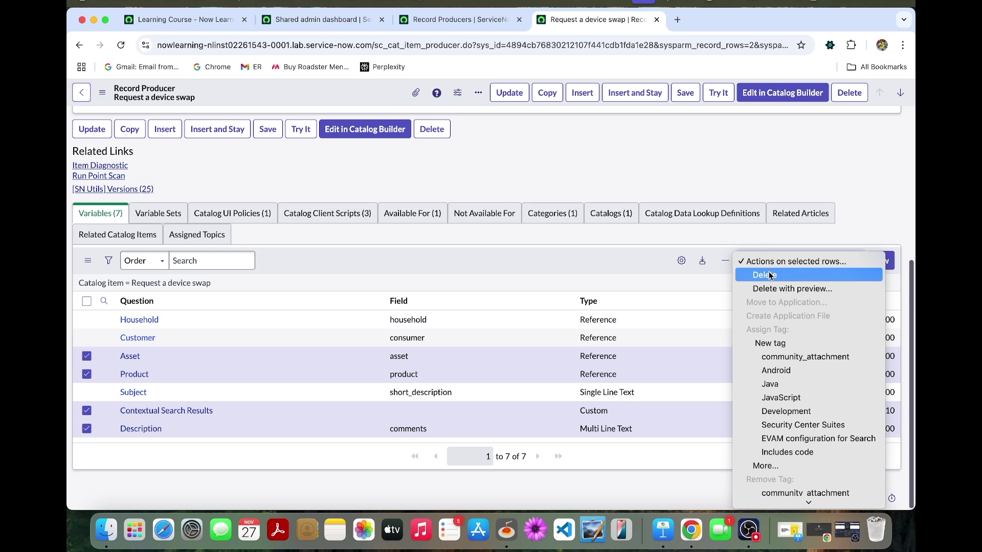
pyautogui.click(575, 293)
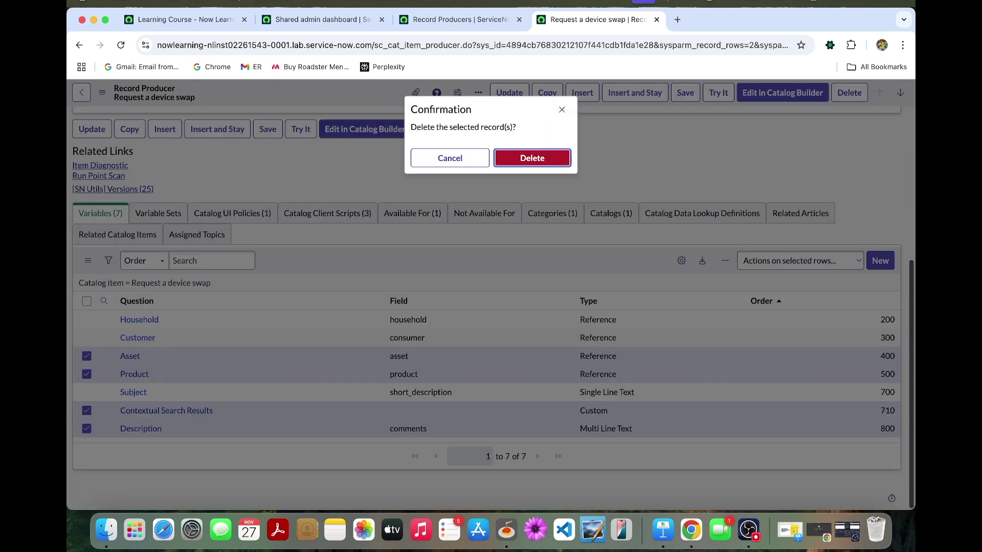
pyautogui.press('Return')
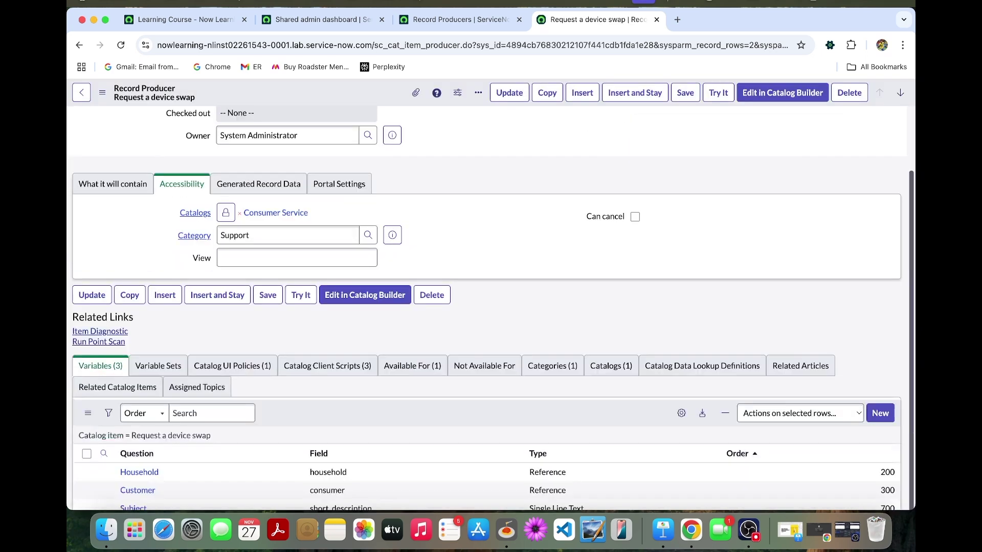
pyautogui.scroll(-2, 465, 296)
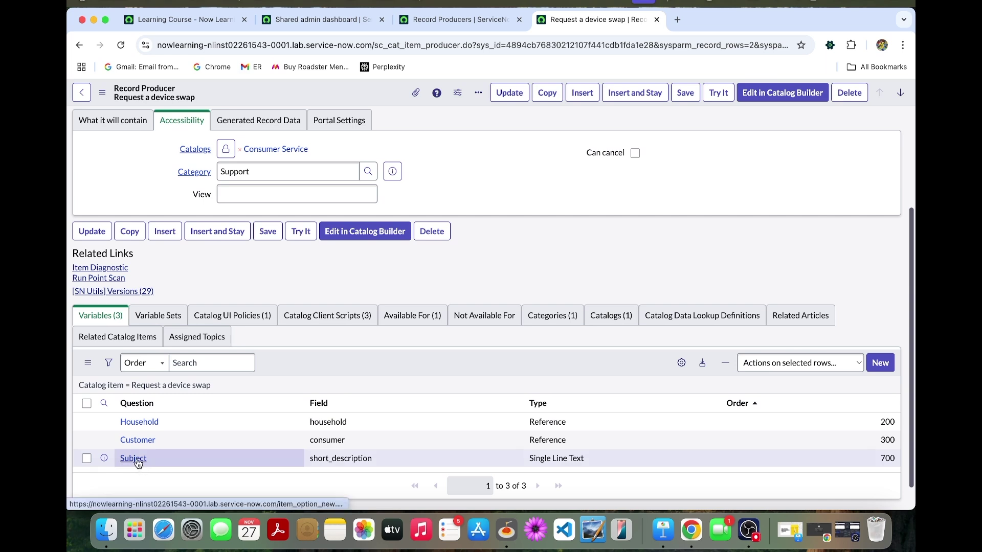
# - Change Subject to question 'Reason', name 'reason', tooltip 'Please enter reason for your request', and update
pyautogui.keyDown('super'); pyautogui.click(137, 463); pyautogui.keyUp('super')
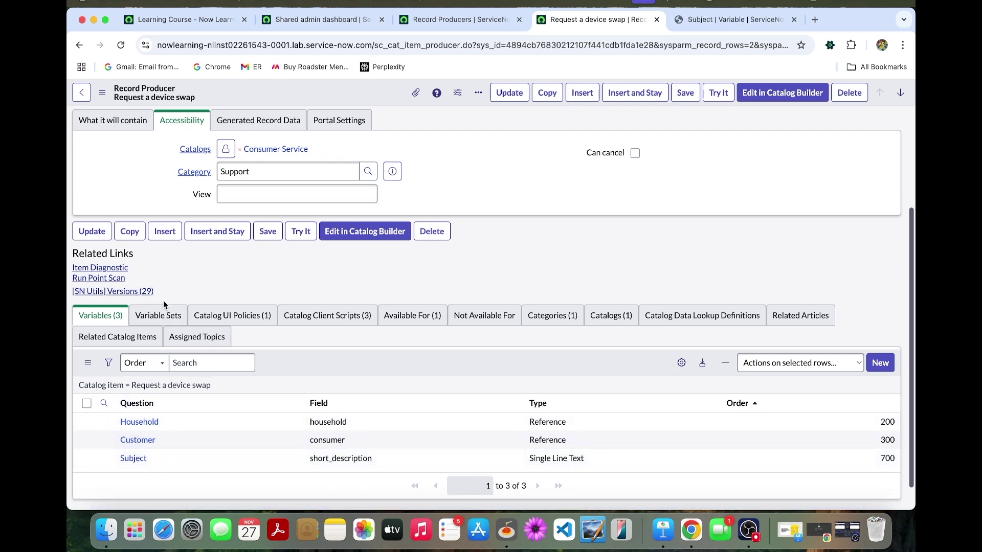
pyautogui.click(744, 18)
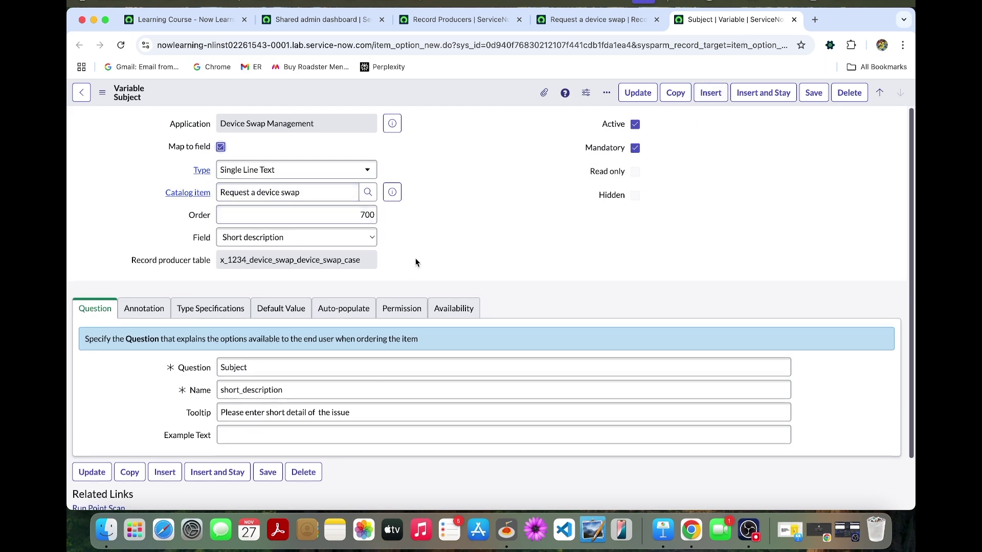
pyautogui.scroll(-2, 426, 314)
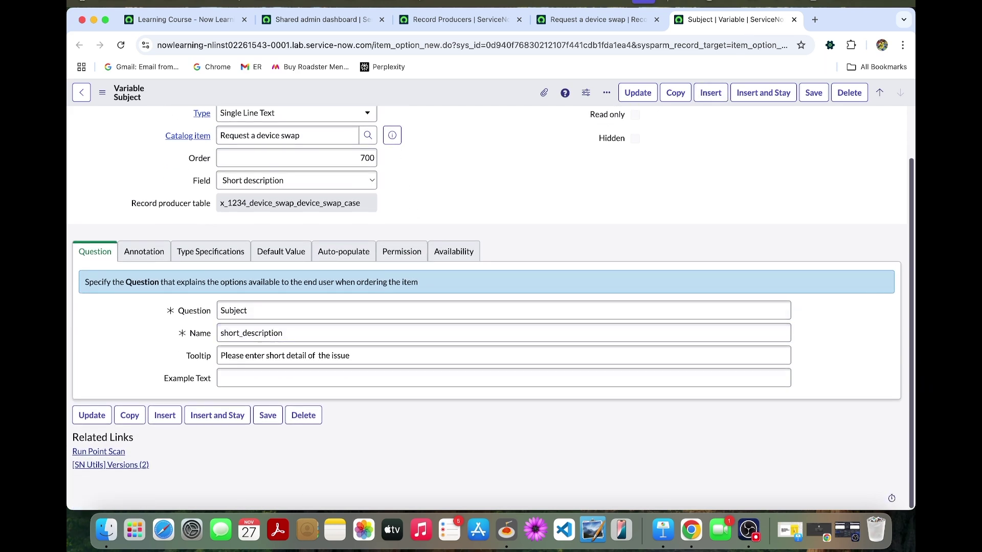
pyautogui.click(303, 310)
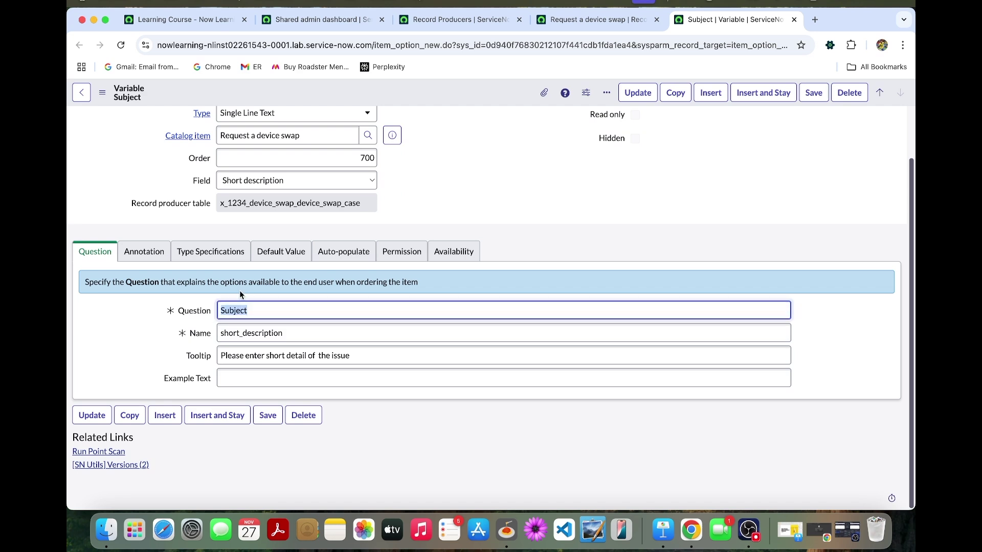
pyautogui.write('R')
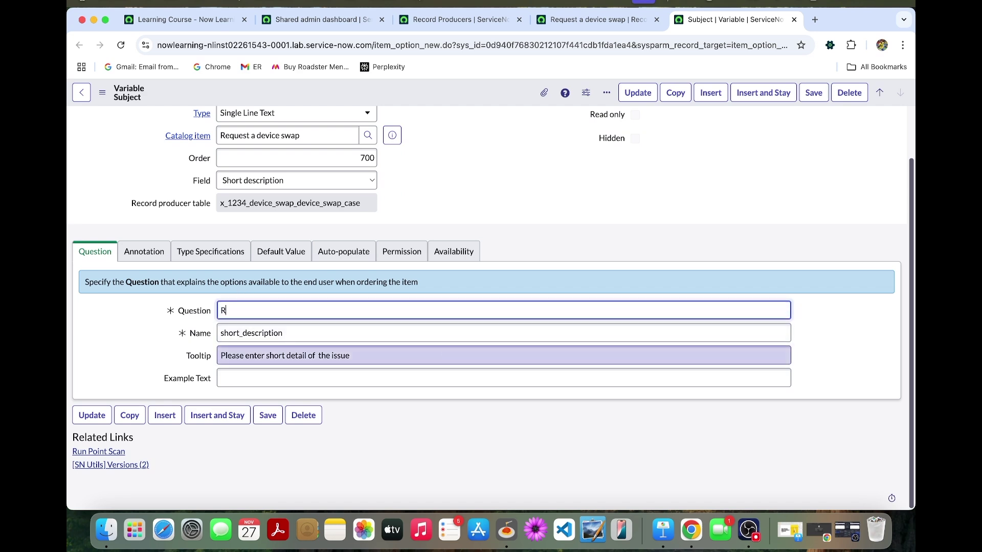
pyautogui.write('eason')
pyautogui.press('Tab')
pyautogui.write('r')
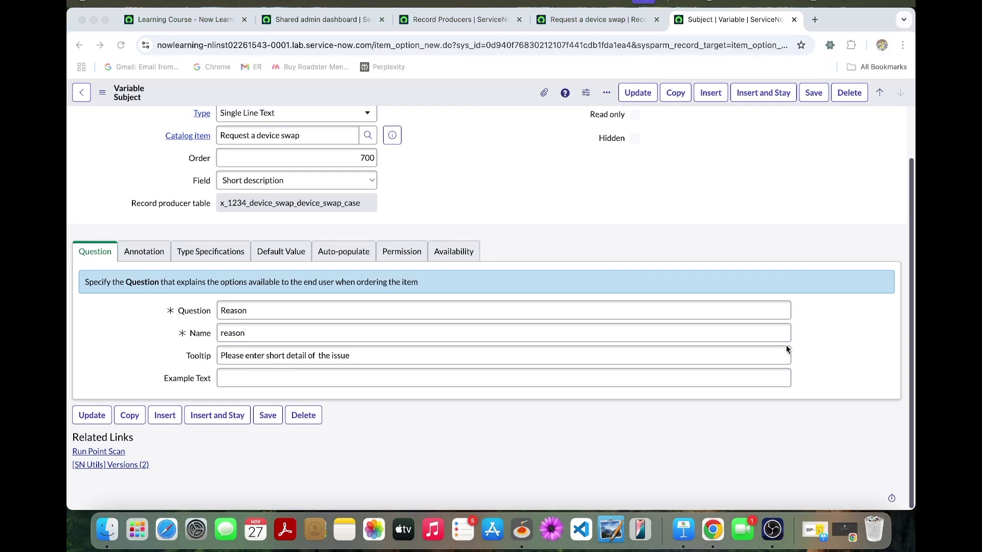
pyautogui.press('Tab')
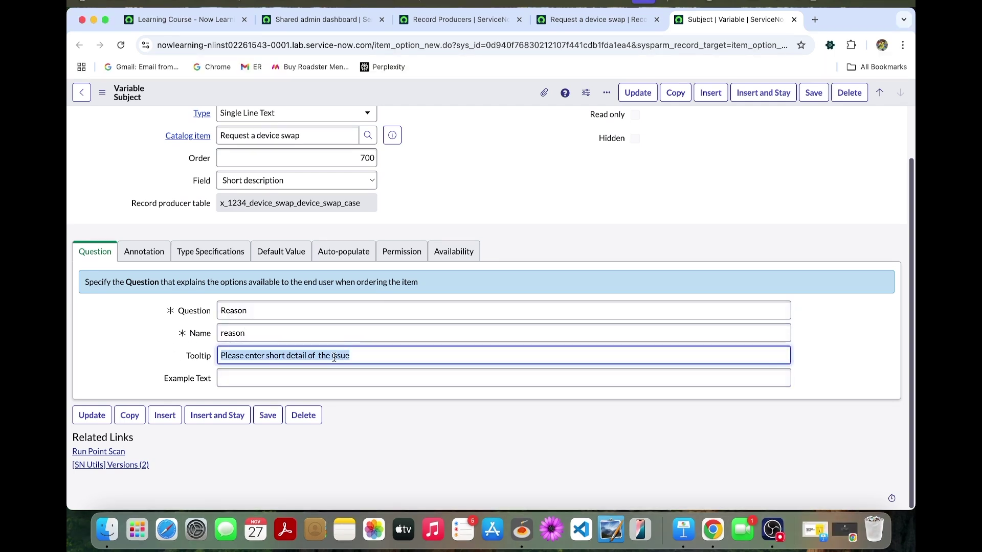
pyautogui.click(357, 355)
pyautogui.moveTo(359, 355); pyautogui.dragTo(279, 360)
pyautogui.write('re')
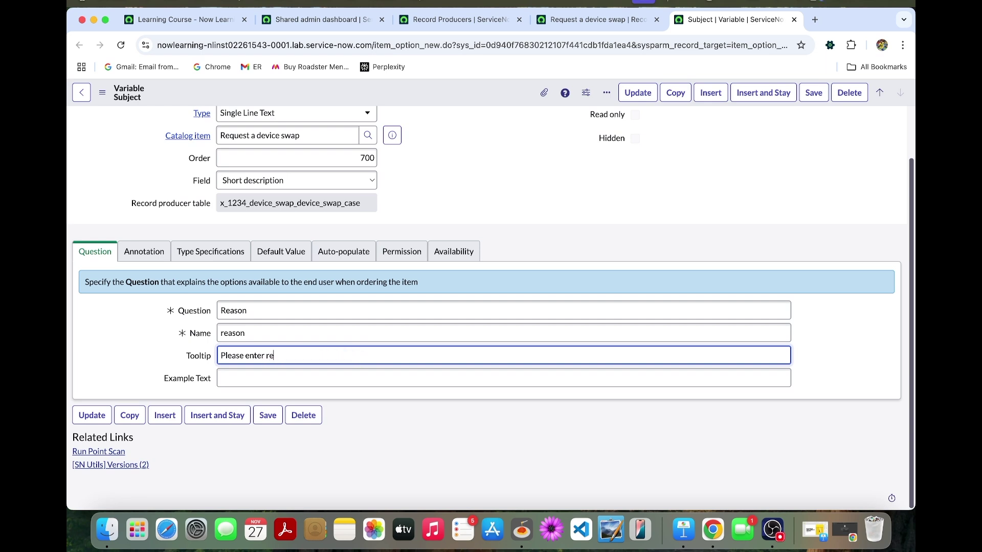
pyautogui.write('ason for your request')
pyautogui.click(638, 93)
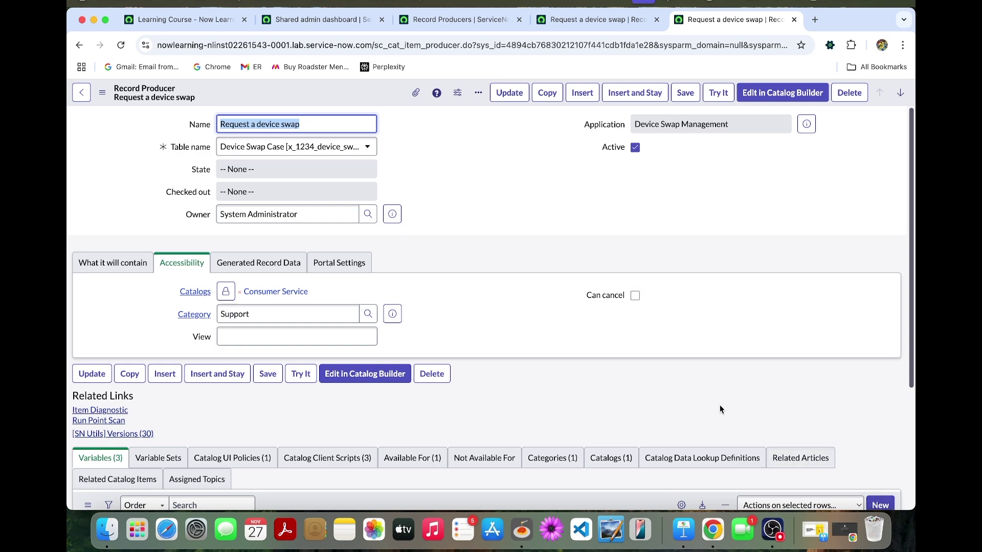
# - Create a new mandatory Reference variable mapped to the Installed device field
pyautogui.scroll(-3, 792, 391)
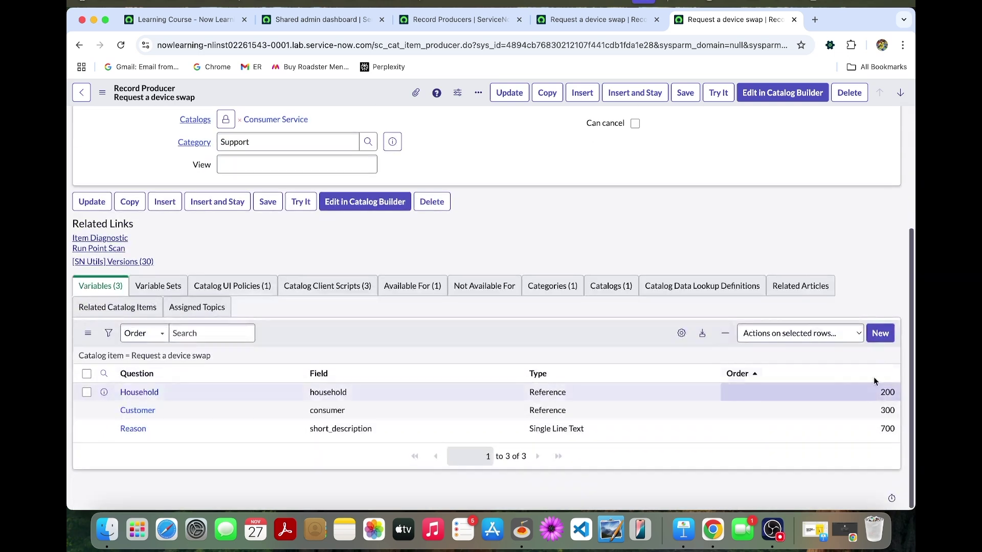
pyautogui.click(885, 340)
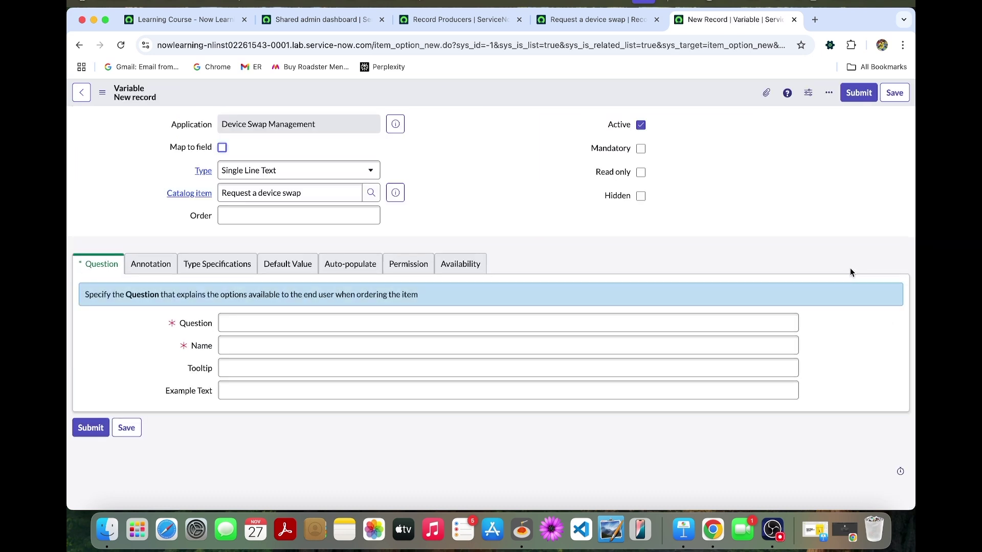
pyautogui.click(222, 149)
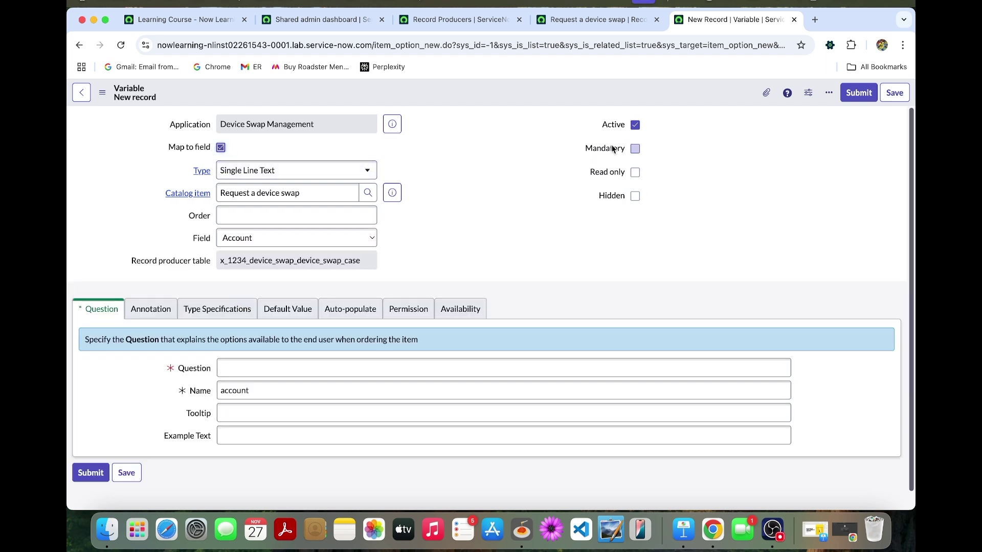
pyautogui.click(635, 148)
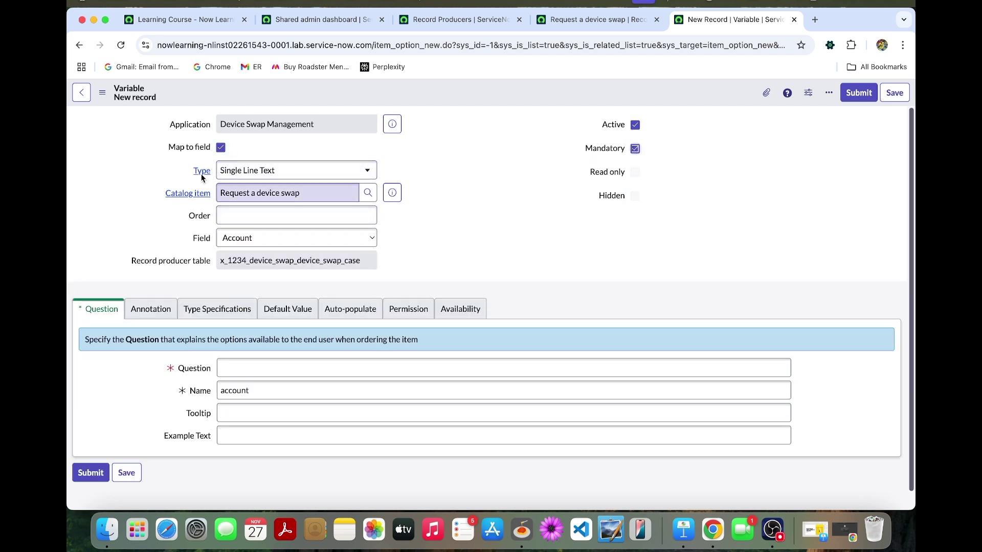
pyautogui.click(252, 172)
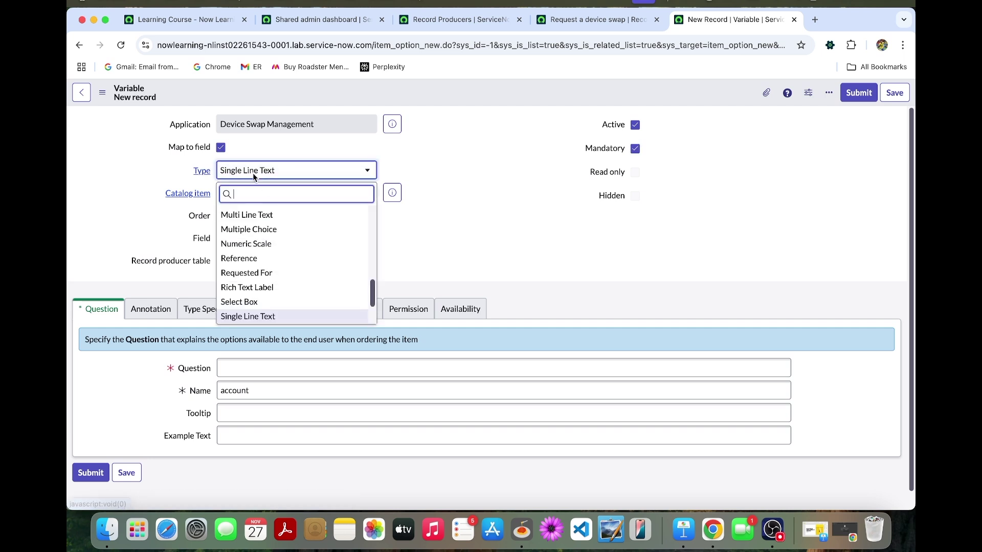
pyautogui.write('refe')
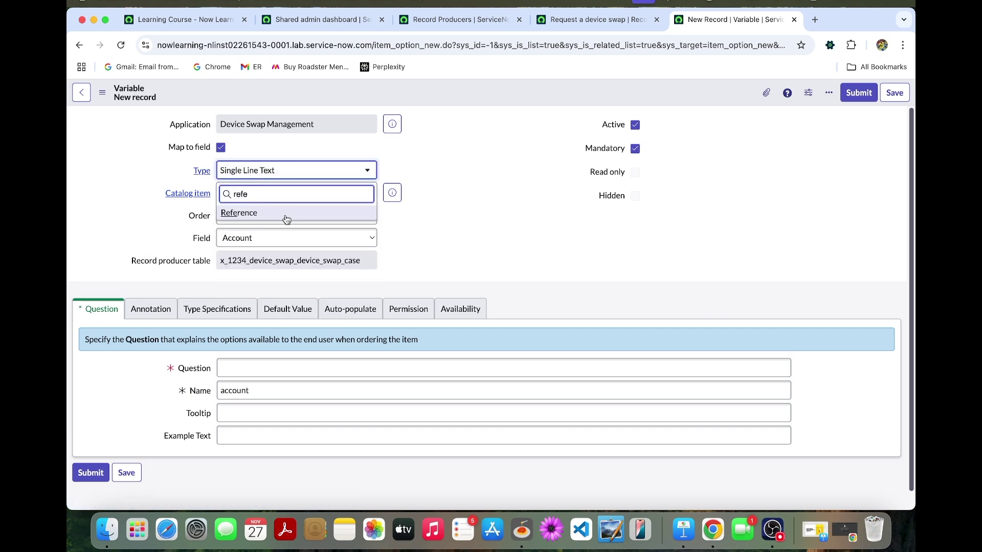
pyautogui.click(286, 214)
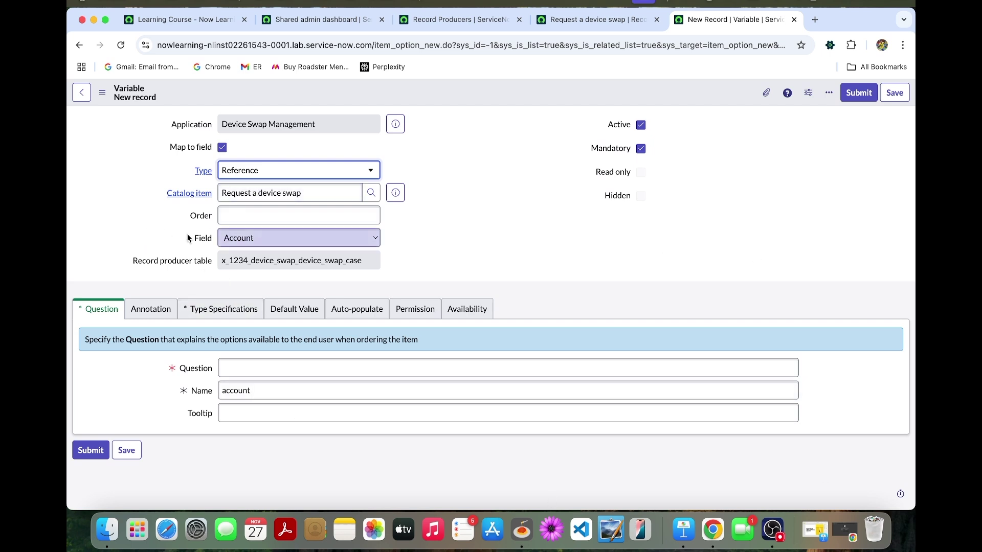
pyautogui.click(242, 238)
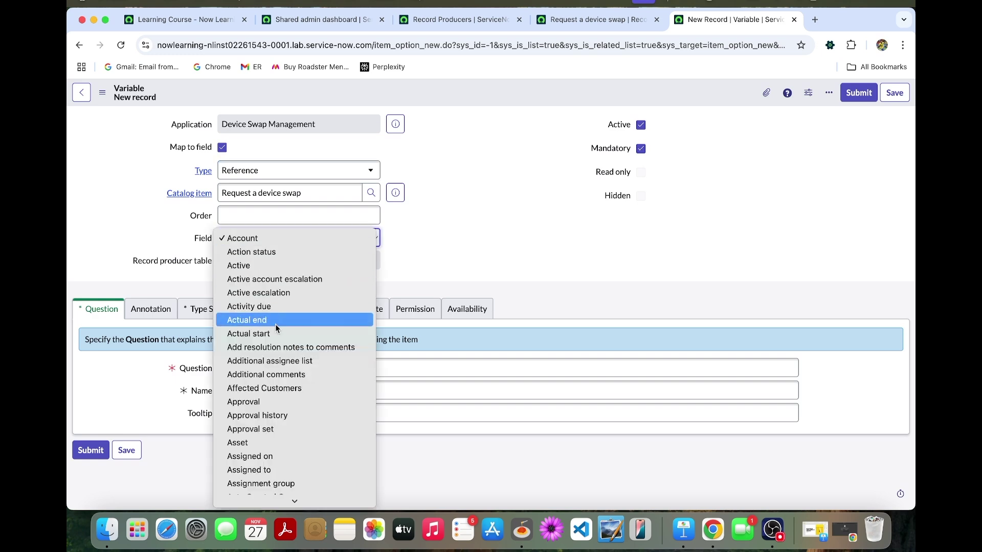
pyautogui.scroll(-3, 277, 330)
pyautogui.scroll(-15, 276, 331)
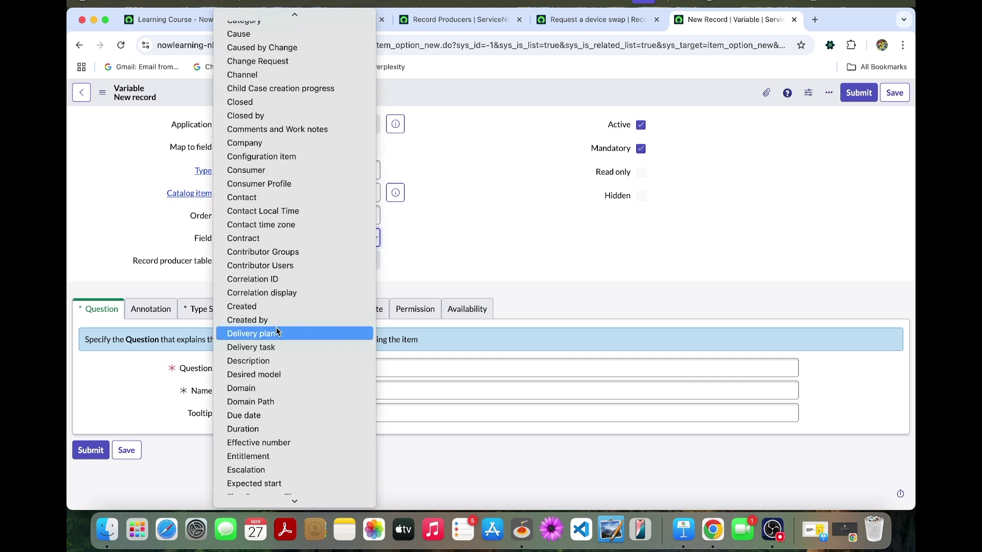
pyautogui.scroll(-5, 276, 332)
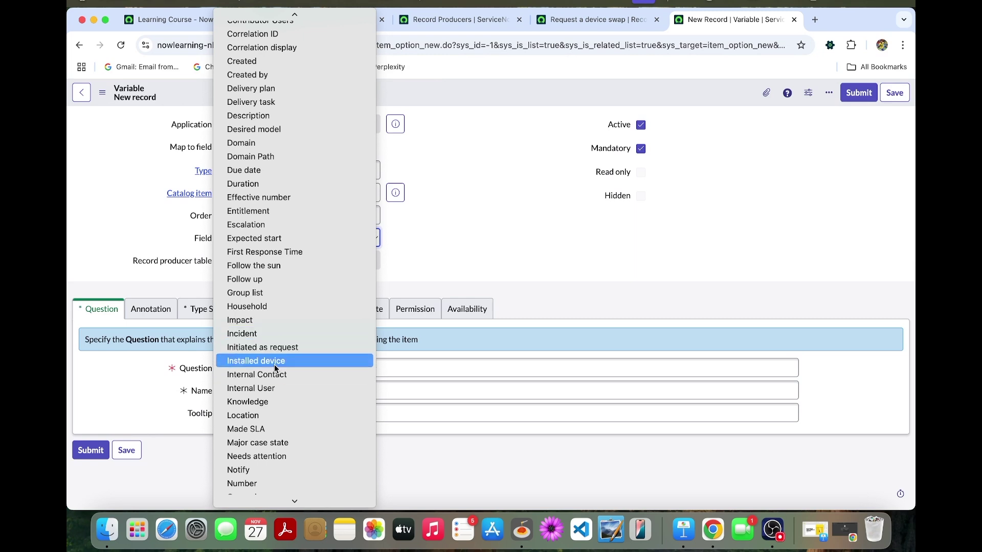
pyautogui.click(274, 361)
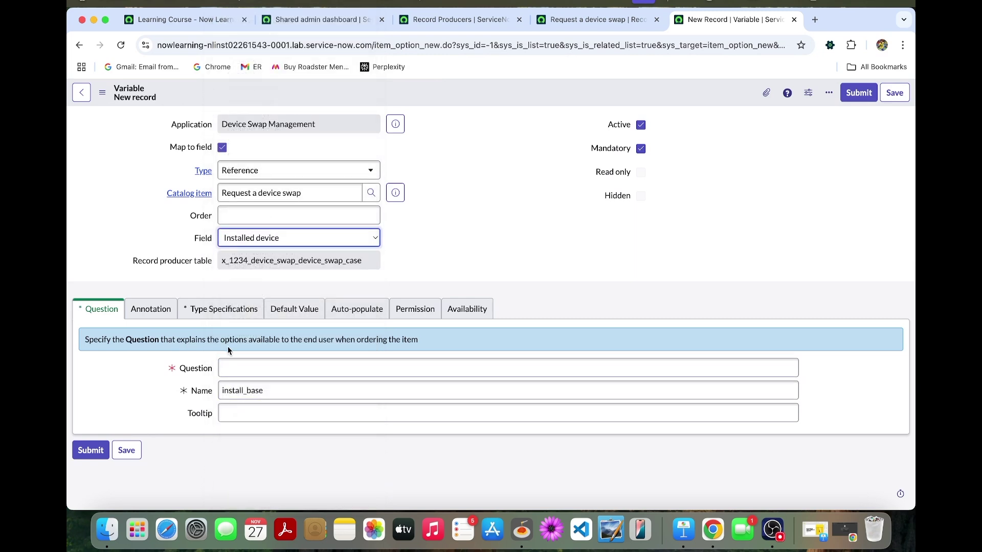
# - Set the variable's question to 'Installed device', name to installed_base, and order to 400
pyautogui.click(285, 362)
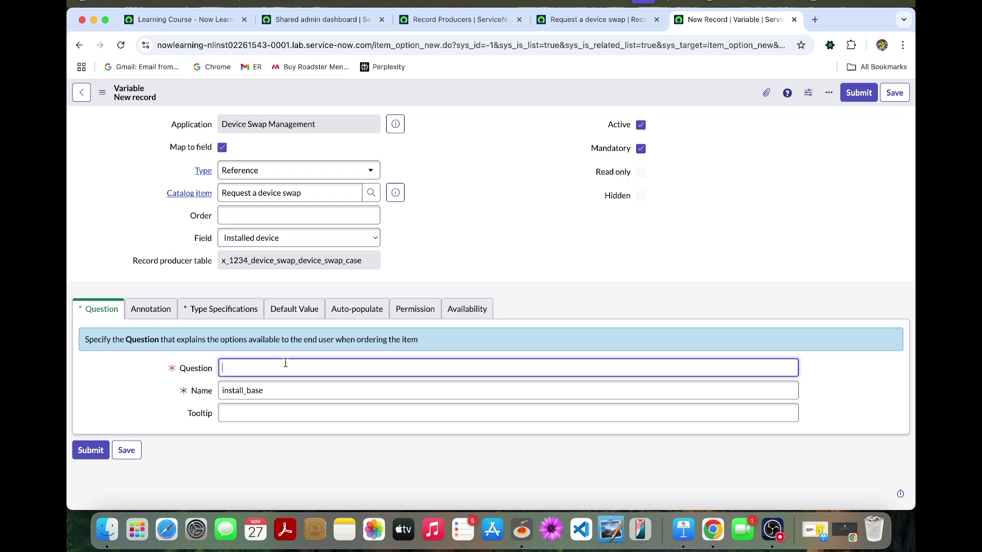
pyautogui.write('Installed device')
pyautogui.click(241, 393)
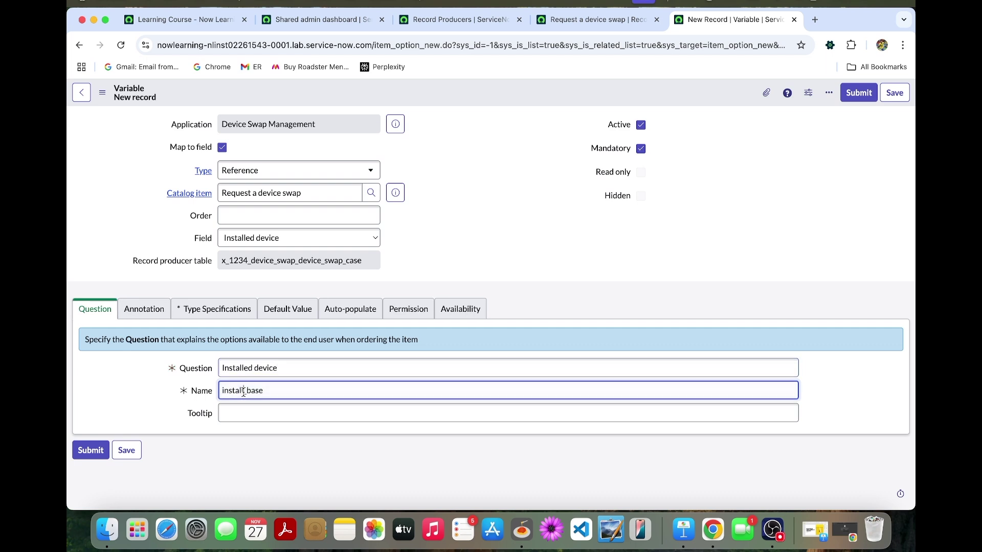
pyautogui.write('ed')
pyautogui.click(367, 211)
pyautogui.write('4')
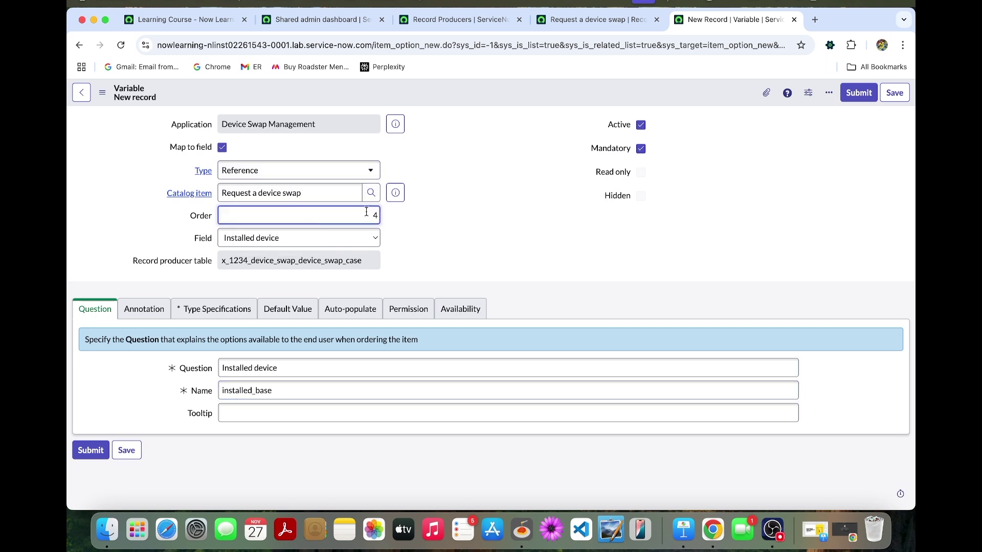
pyautogui.write('00')
pyautogui.click(205, 317)
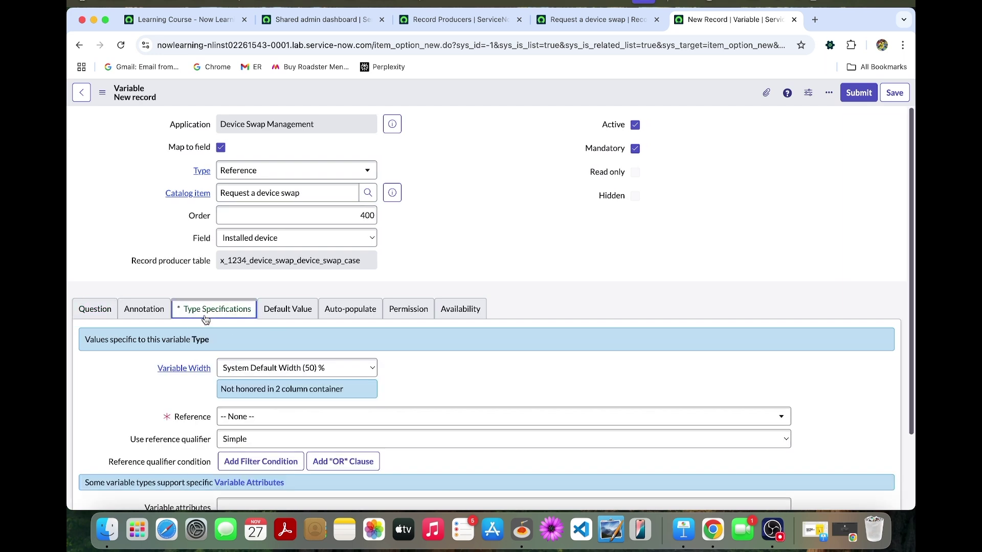
# - Reference the Install Base Item (sn_install_base_item) table, save the variable, and close its tab
pyautogui.scroll(-3, 304, 338)
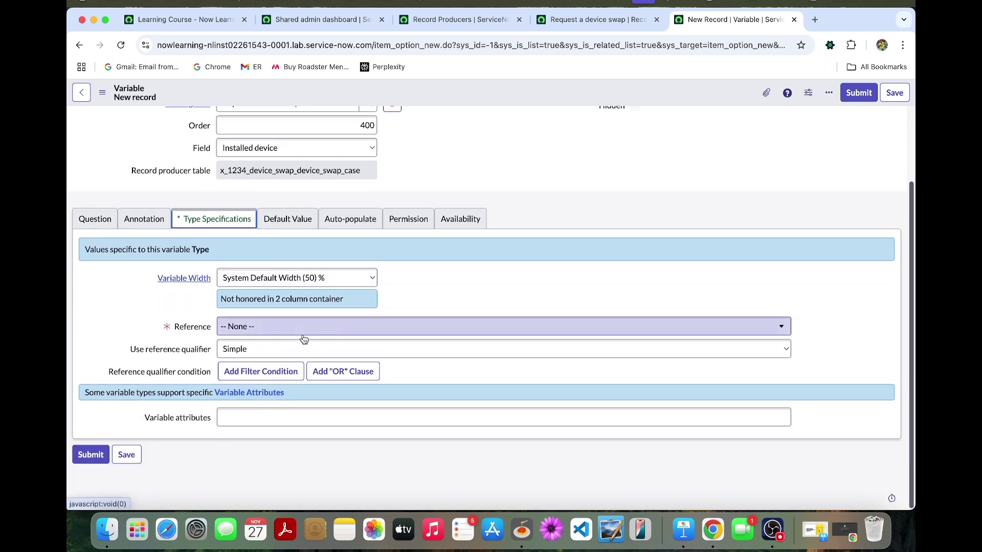
pyautogui.click(275, 332)
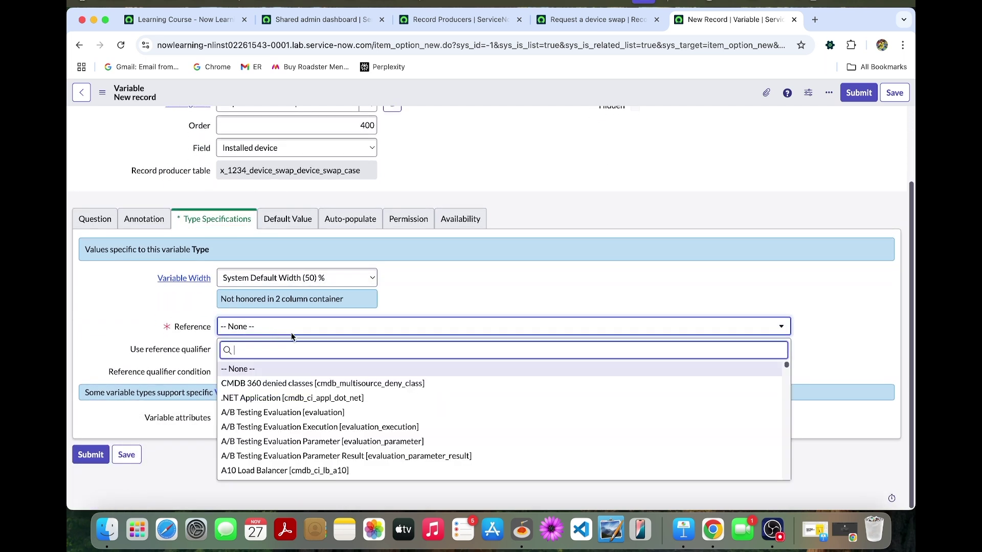
pyautogui.write('sn_i')
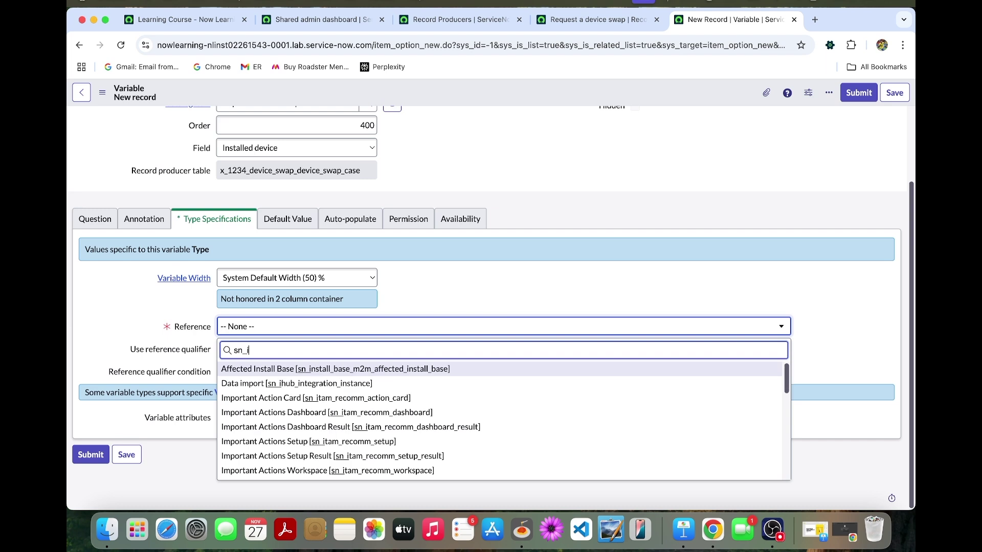
pyautogui.write('nstall')
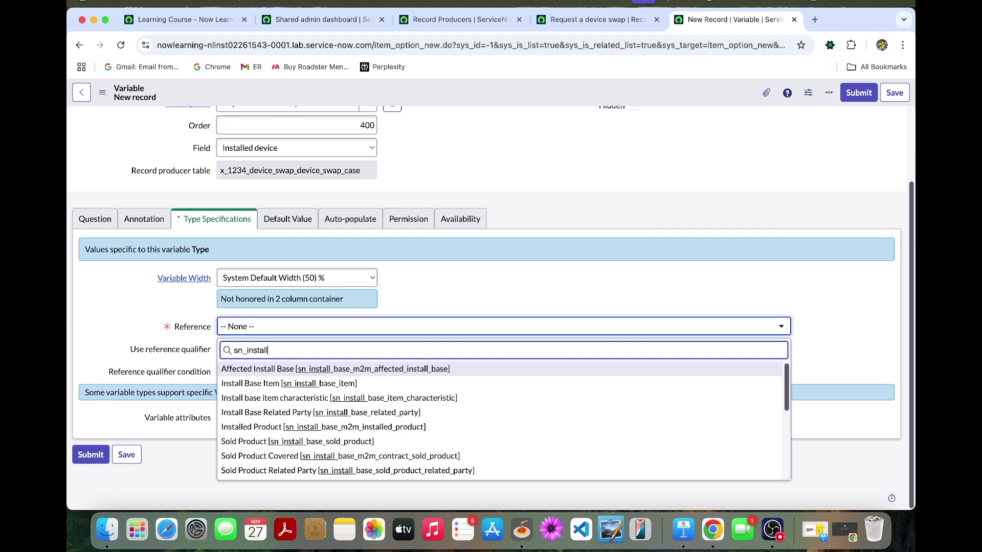
pyautogui.write('_base_item')
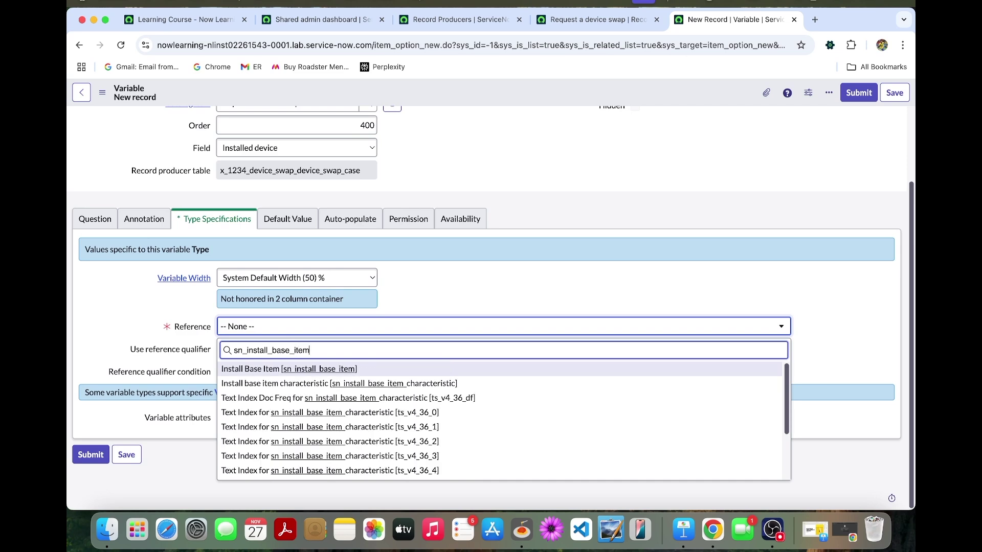
pyautogui.click(309, 369)
pyautogui.scroll(3, 619, 155)
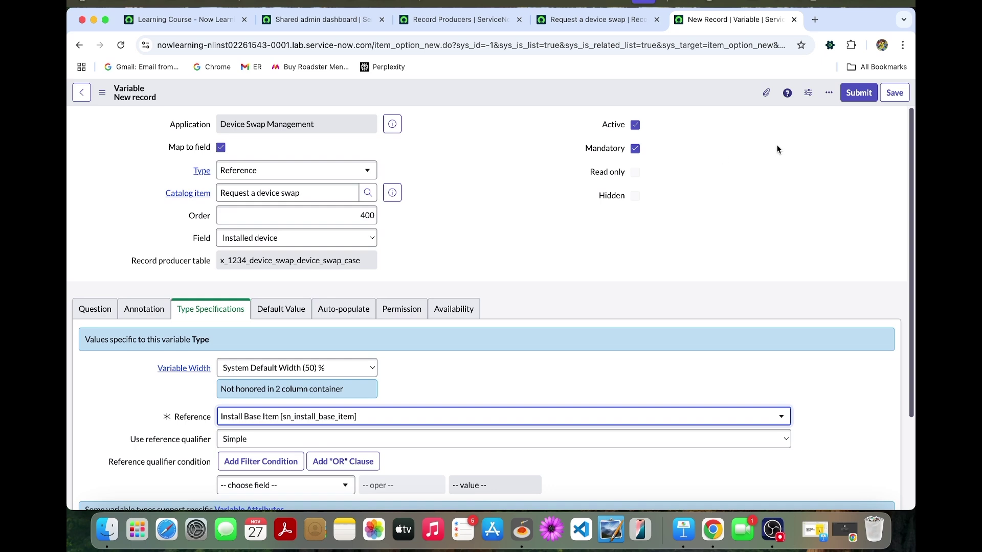
pyautogui.click(894, 92)
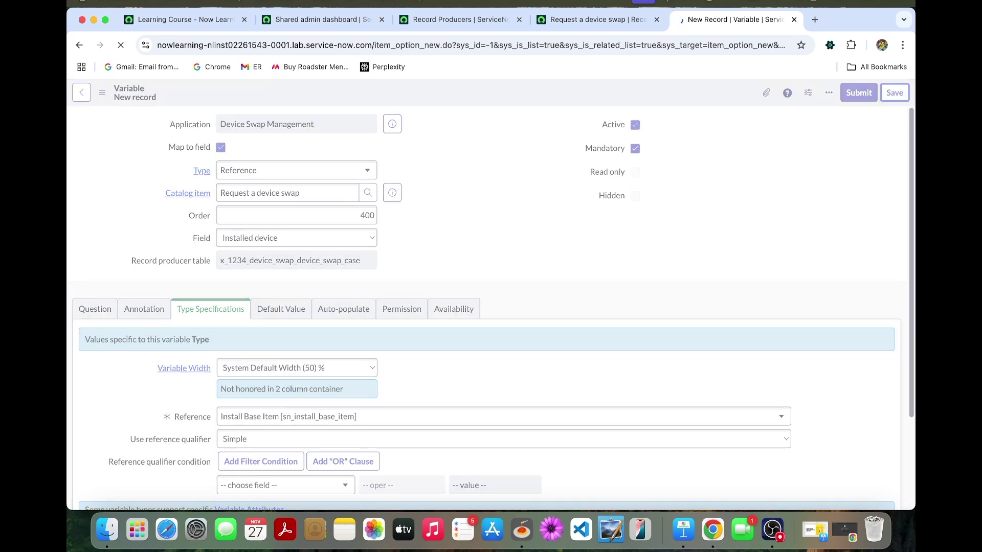
pyautogui.press('super+w')
# - Add a new Reference variable with order 500, question 'Desired model' and name desired_model
pyautogui.click(878, 428)
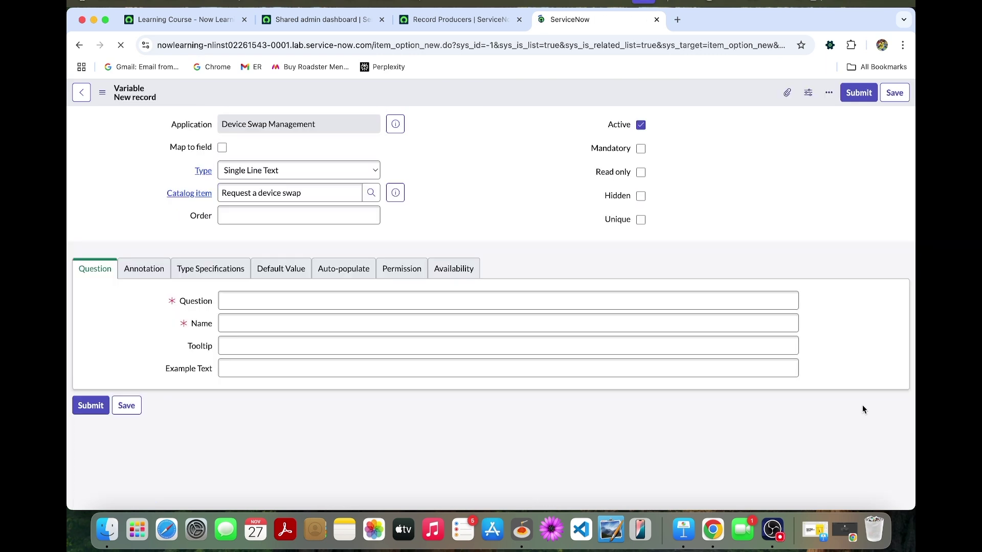
pyautogui.click(255, 174)
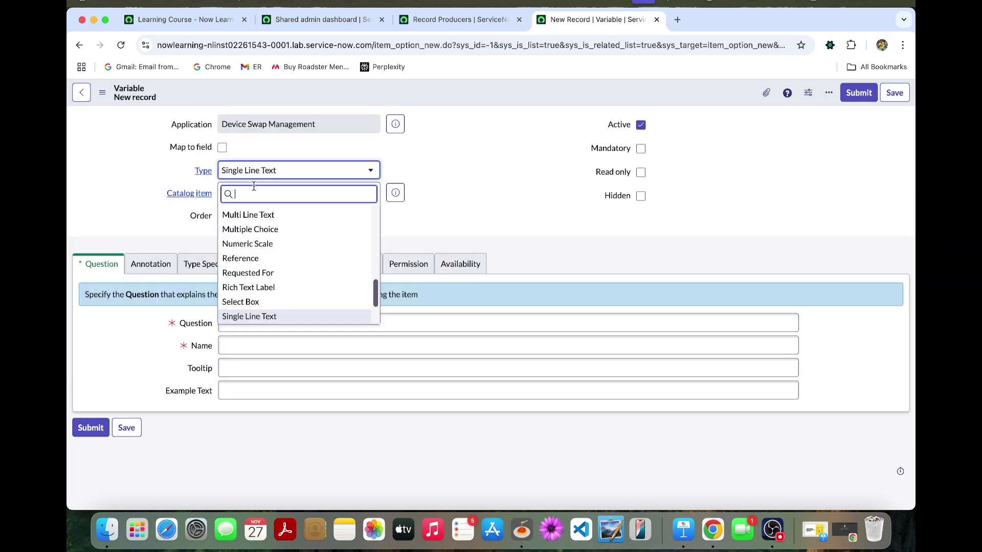
pyautogui.write('ref')
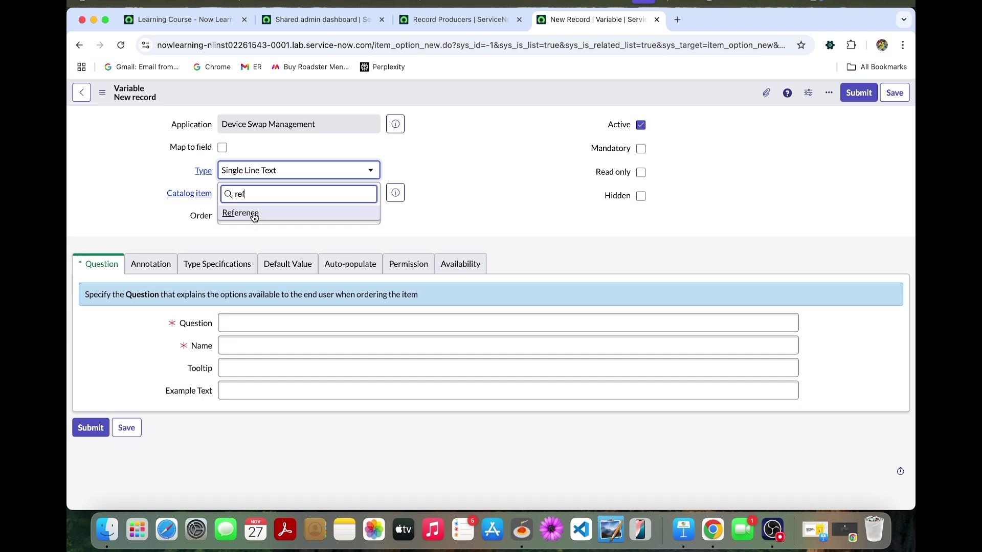
pyautogui.click(280, 215)
pyautogui.click(327, 217)
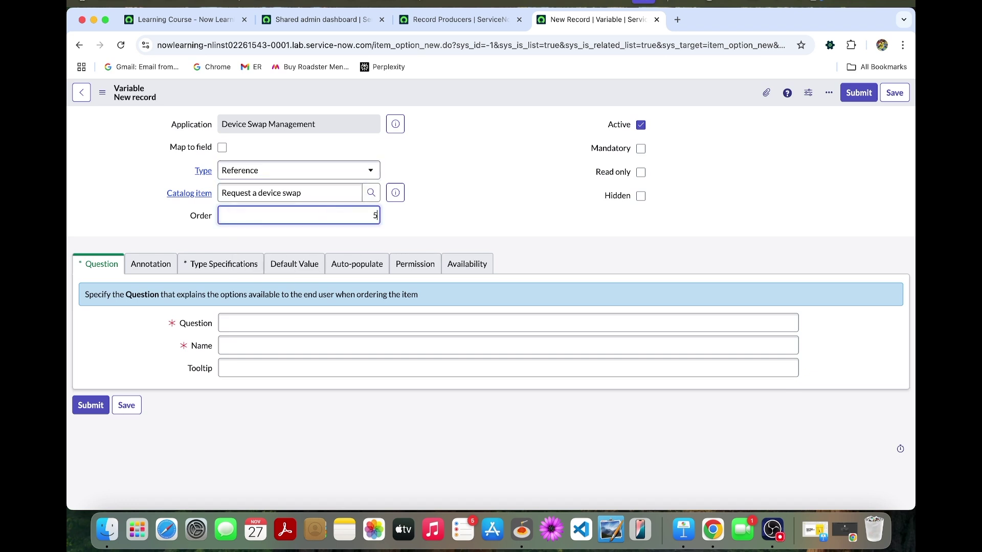
pyautogui.write('00')
pyautogui.click(282, 325)
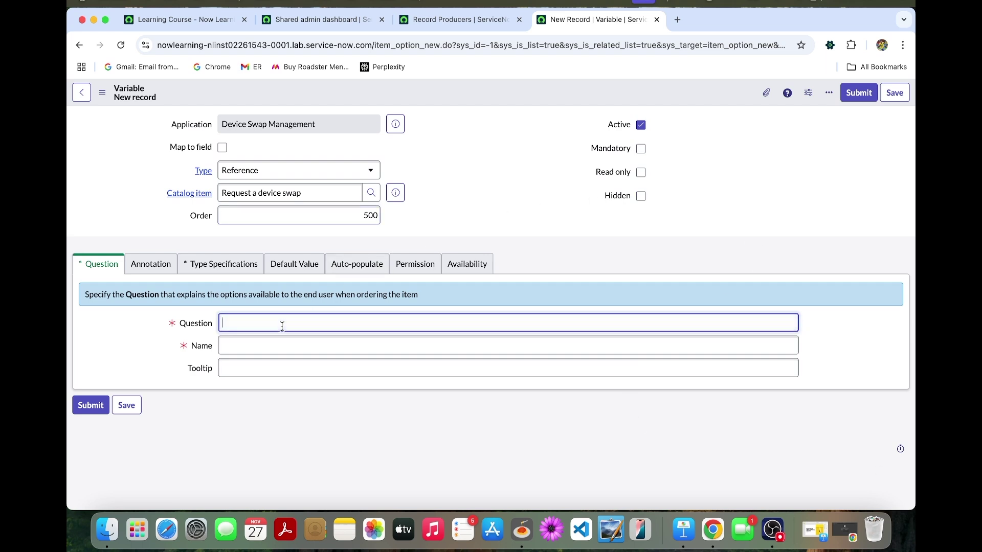
pyautogui.write('Desired model')
pyautogui.press('Tab')
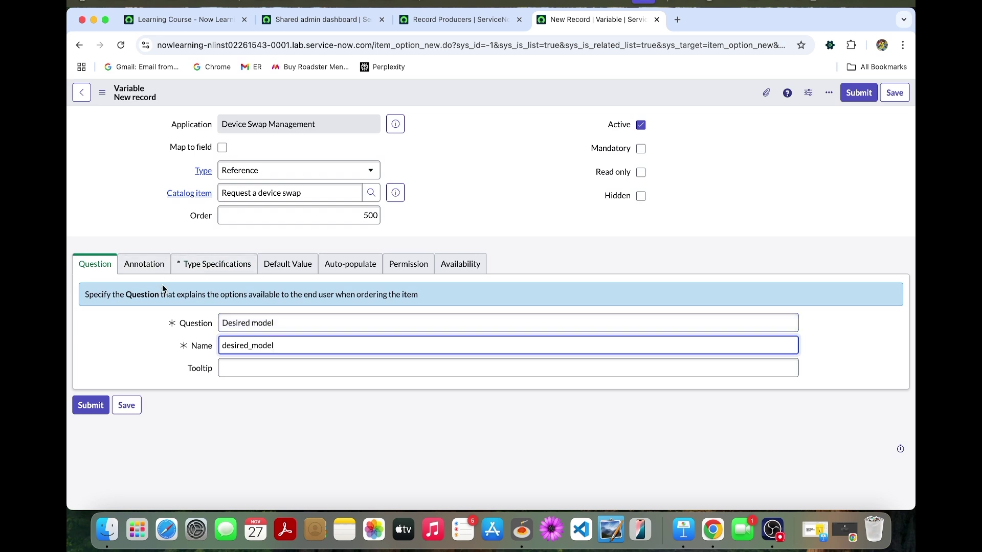
pyautogui.click(207, 263)
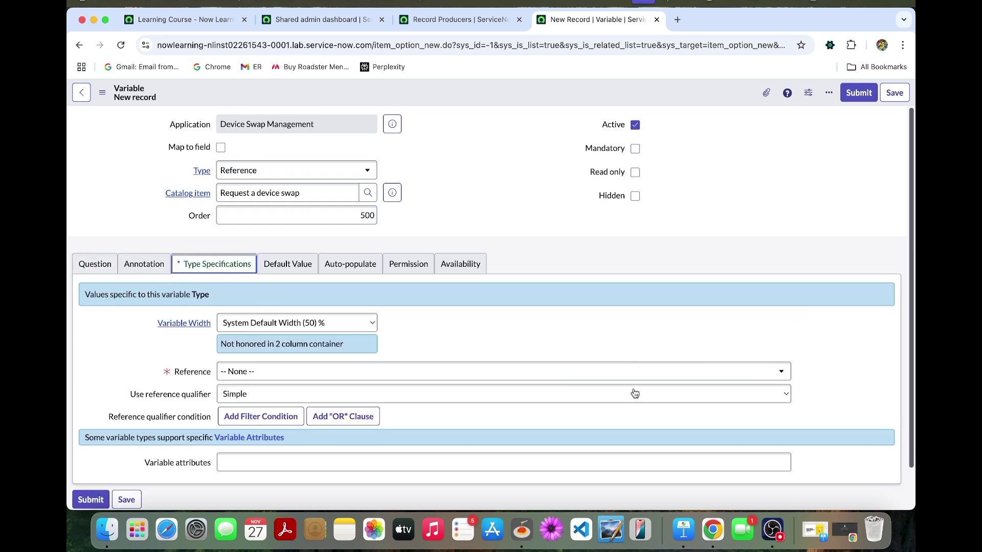
# - Make the variable reference Product Model [cmdb_model] and mark it mandatory
pyautogui.click(318, 366)
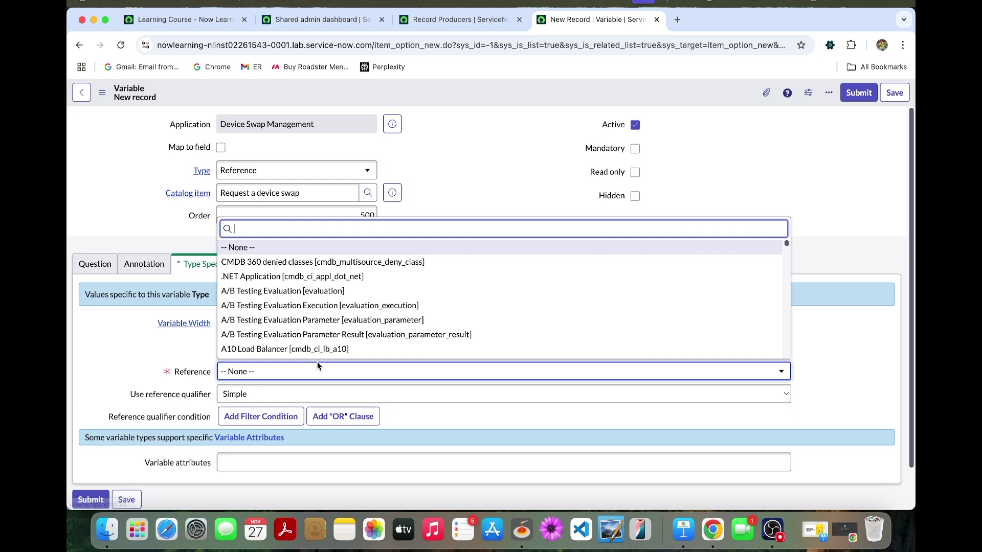
pyautogui.write('product mo')
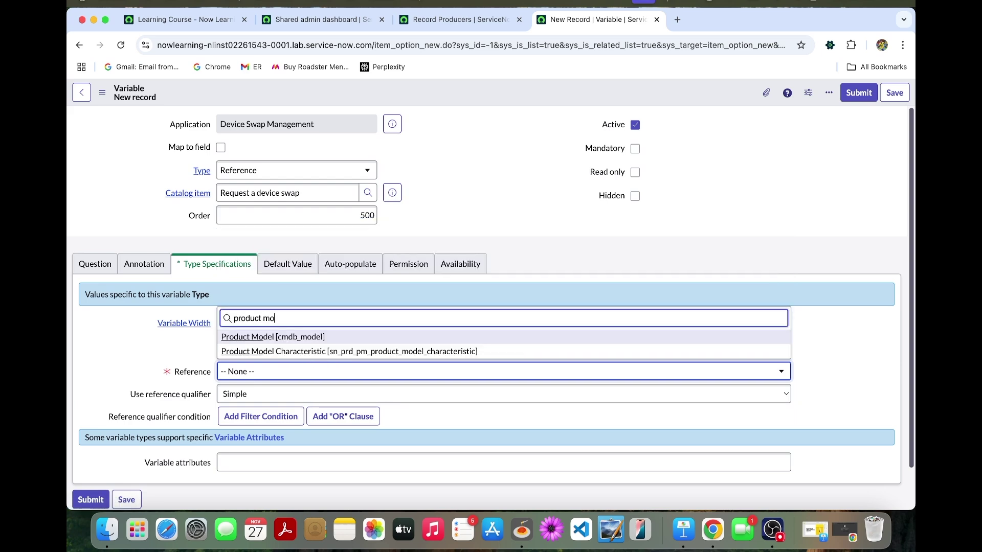
pyautogui.click(317, 338)
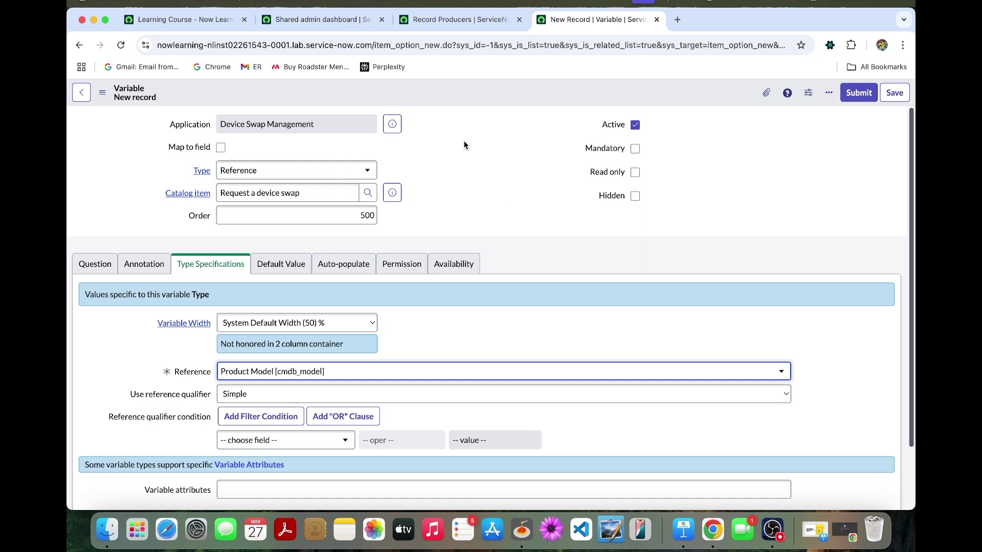
pyautogui.rightClick(467, 93)
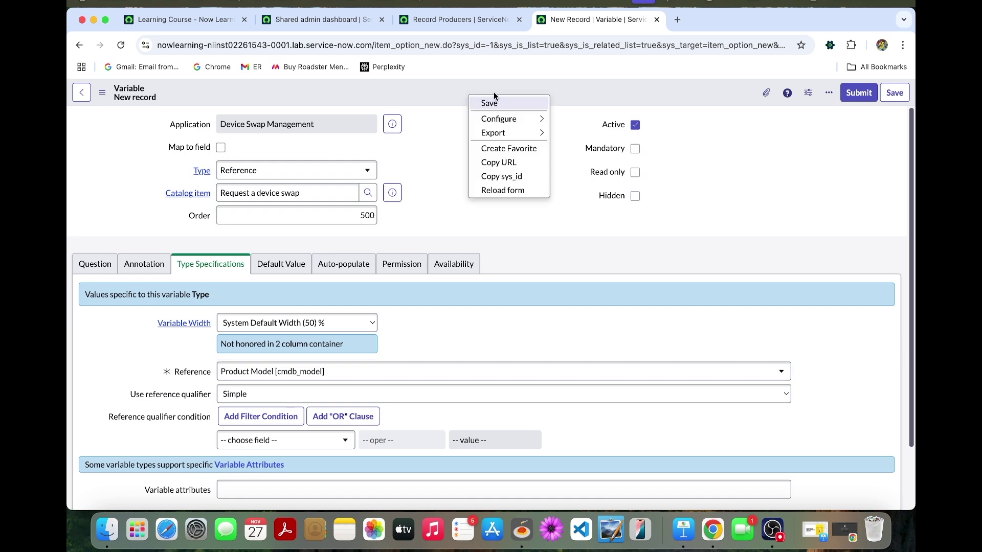
pyautogui.click(663, 162)
pyautogui.click(633, 148)
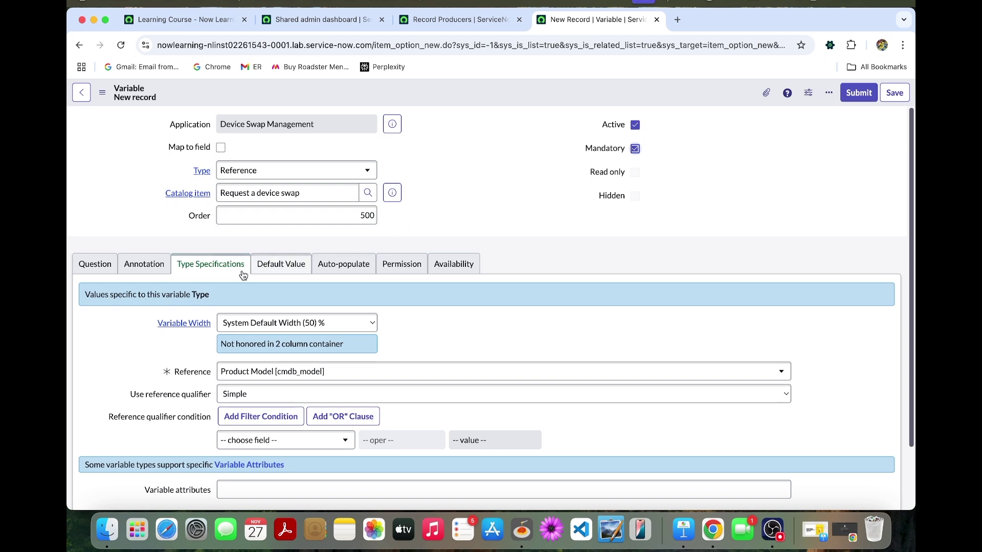
# - Review the question label and name, then save the Desired model variable
pyautogui.click(137, 265)
pyautogui.click(109, 269)
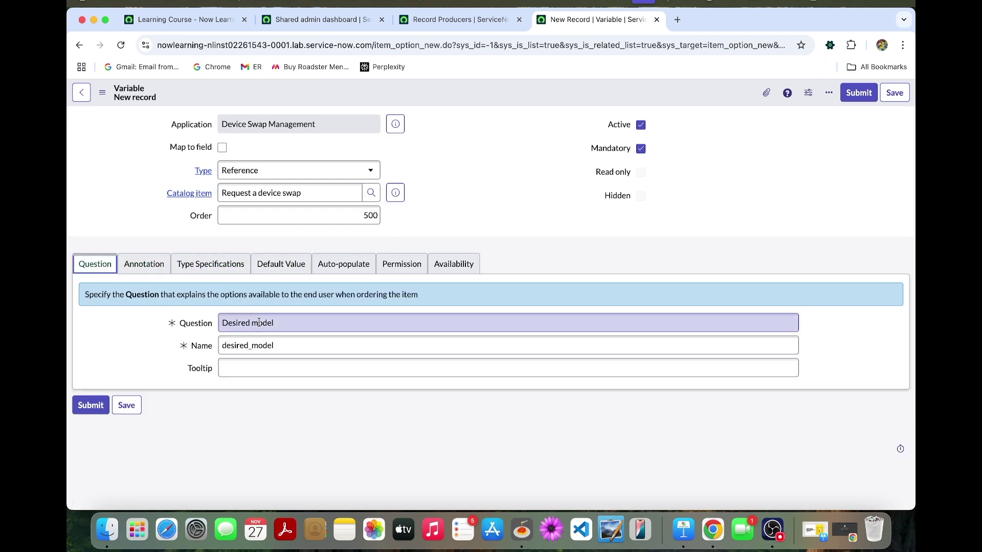
pyautogui.rightClick(588, 106)
pyautogui.click(595, 114)
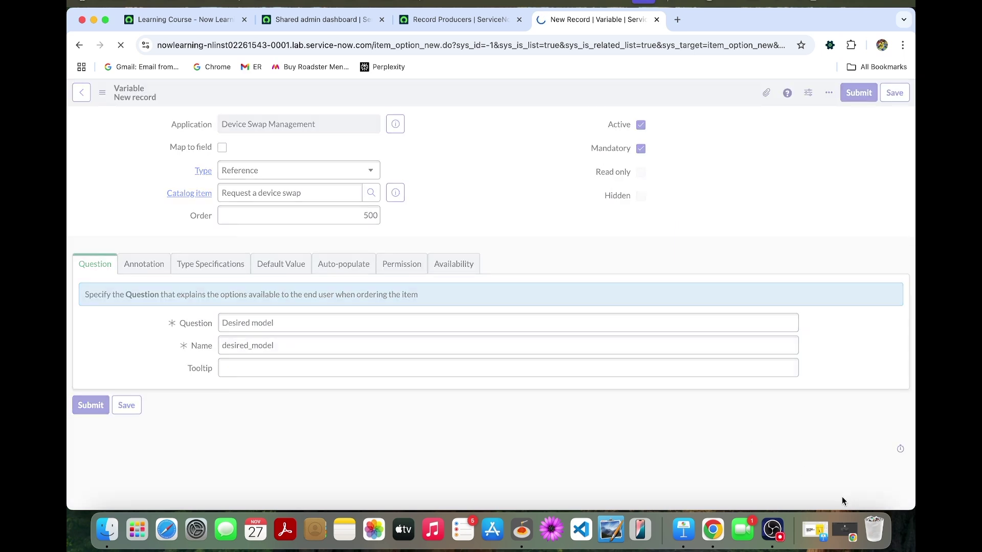
pyautogui.click(772, 530)
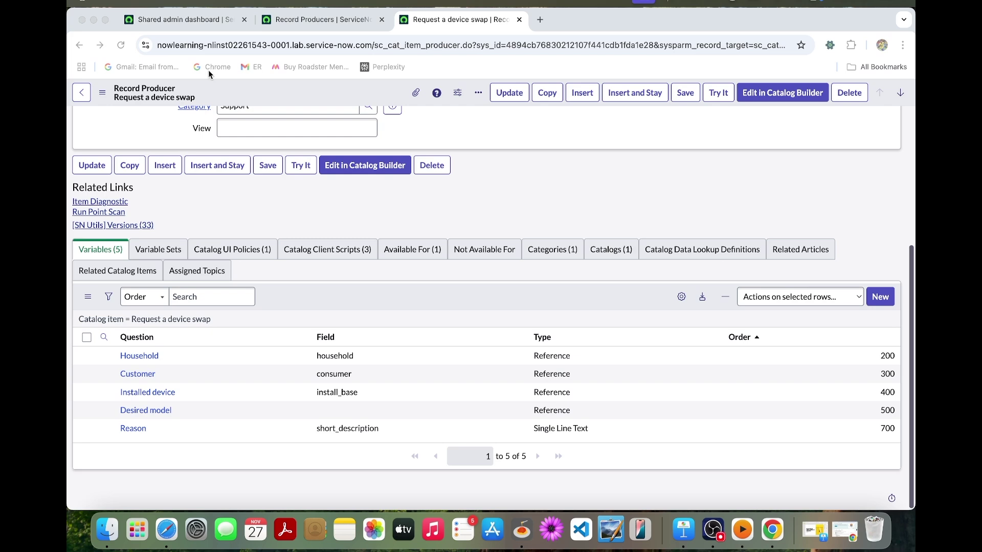
# - Open the Request a device swap record from the Service Definition list
pyautogui.click(355, 17)
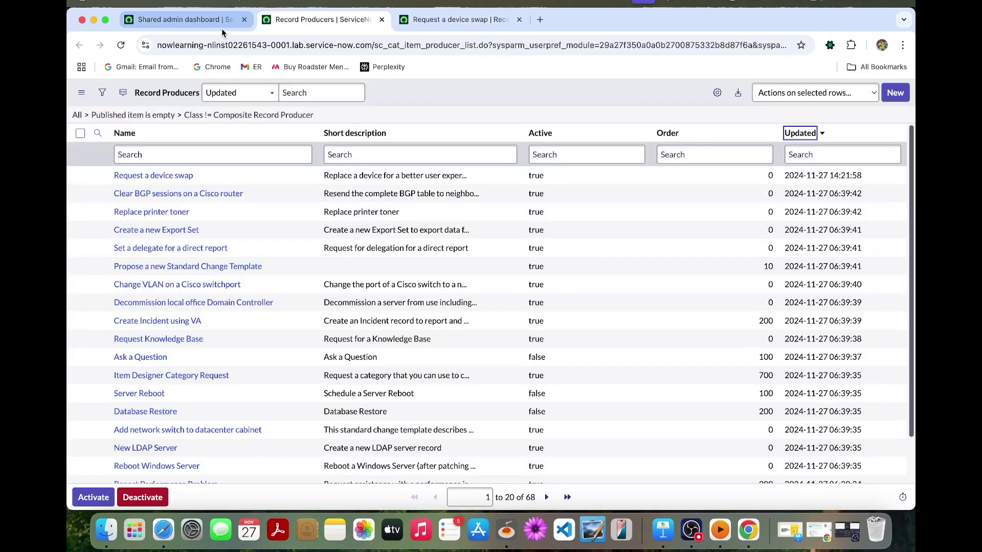
pyautogui.click(184, 20)
pyautogui.click(145, 95)
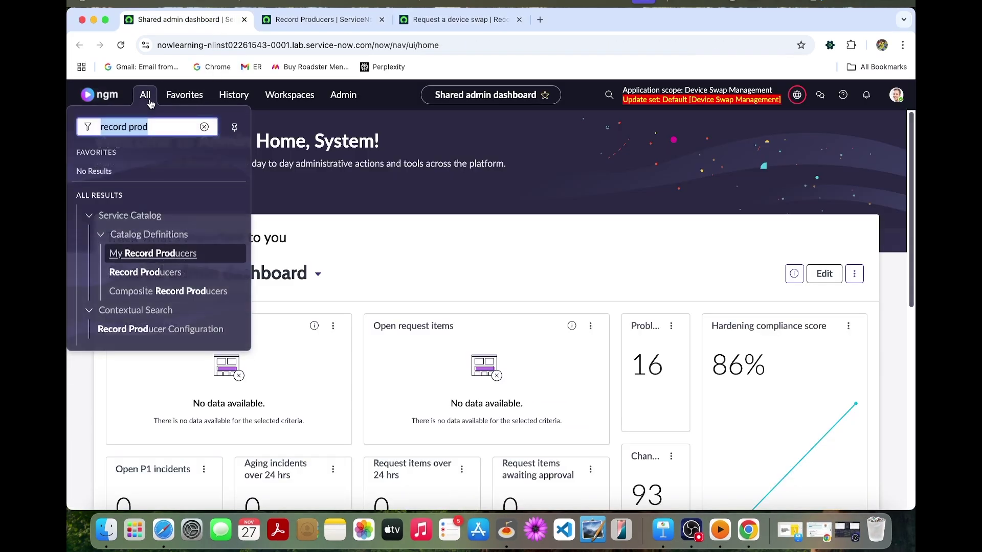
pyautogui.write('ser')
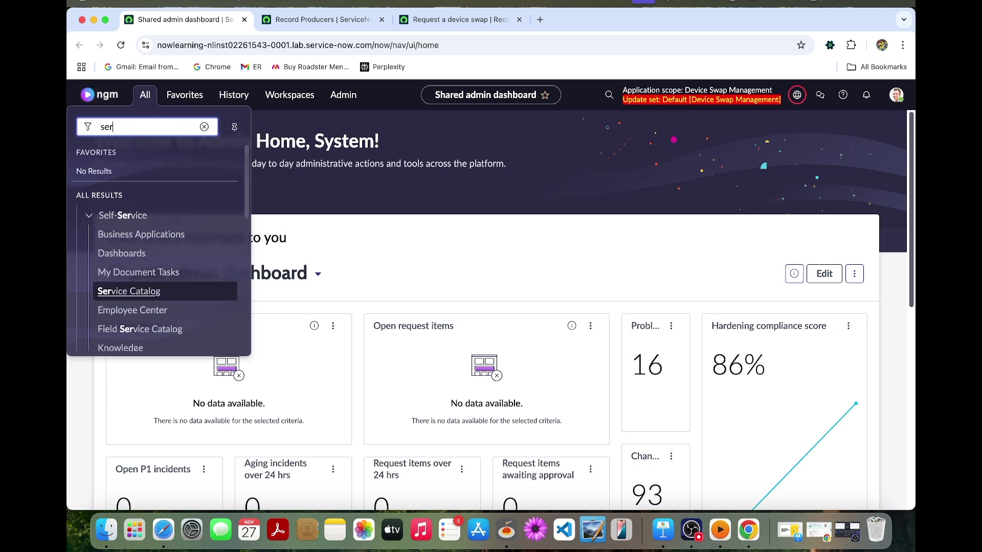
pyautogui.write('vice defini')
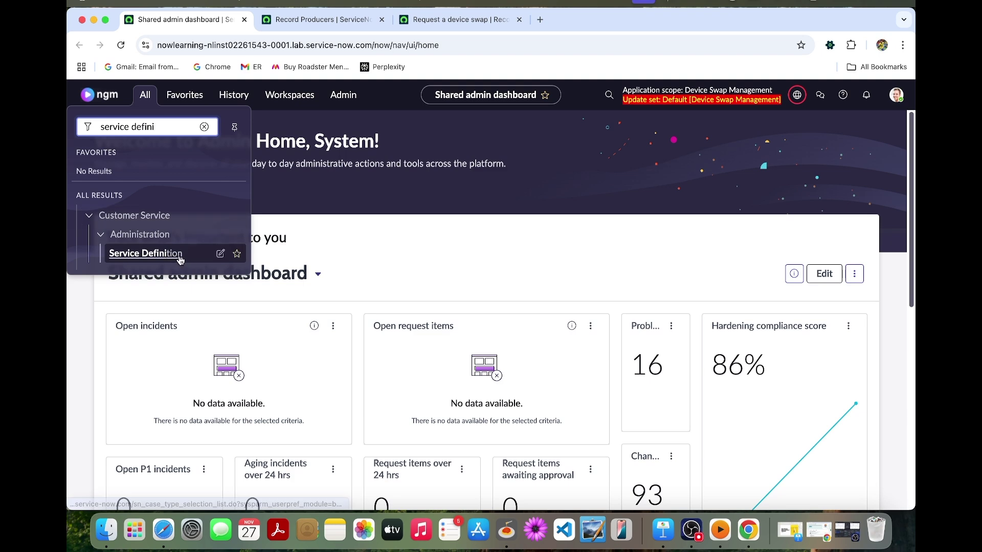
pyautogui.keyDown('super'); pyautogui.click(148, 254); pyautogui.keyUp('super')
pyautogui.click(309, 22)
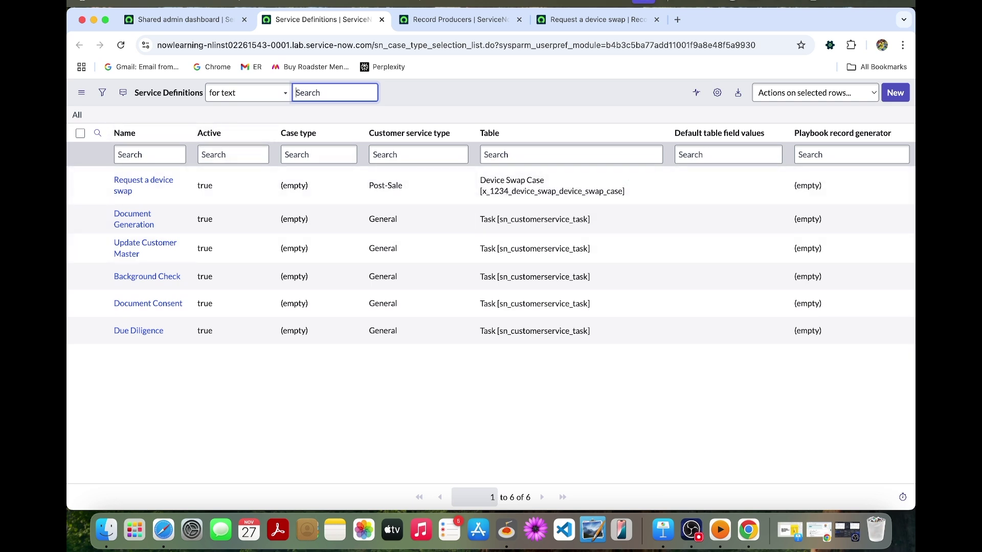
pyautogui.click(133, 186)
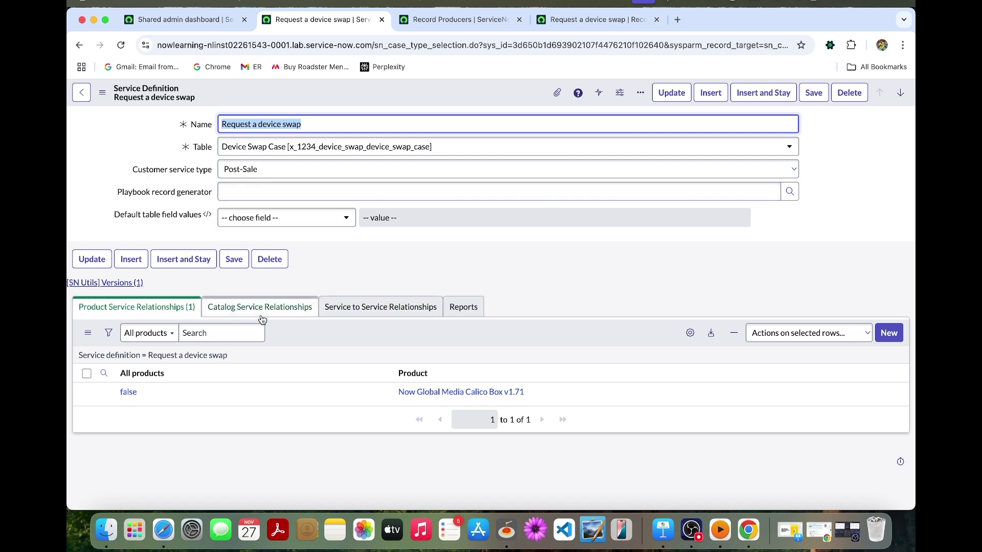
# - Create and submit a catalog service relationship with the Request a device swap catalog item
pyautogui.click(246, 313)
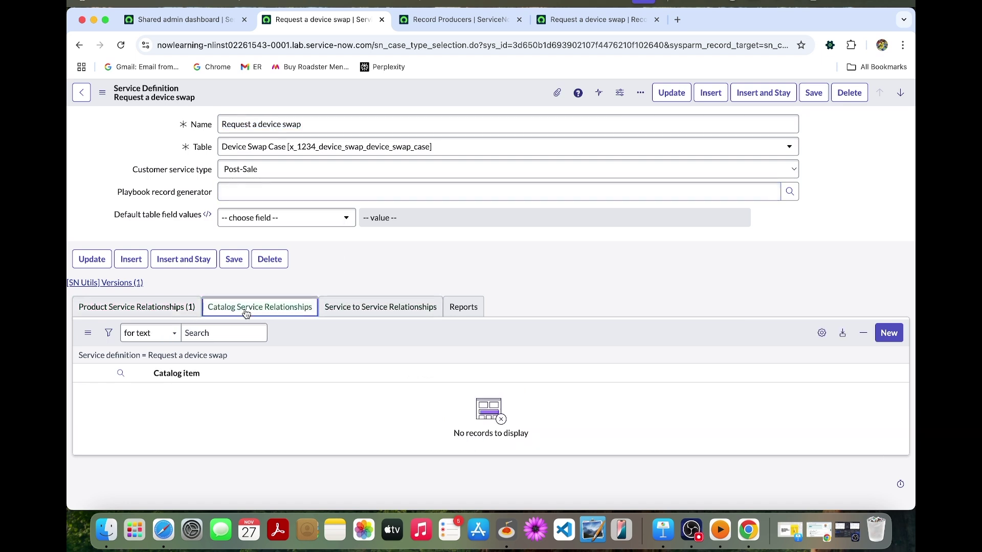
pyautogui.click(887, 334)
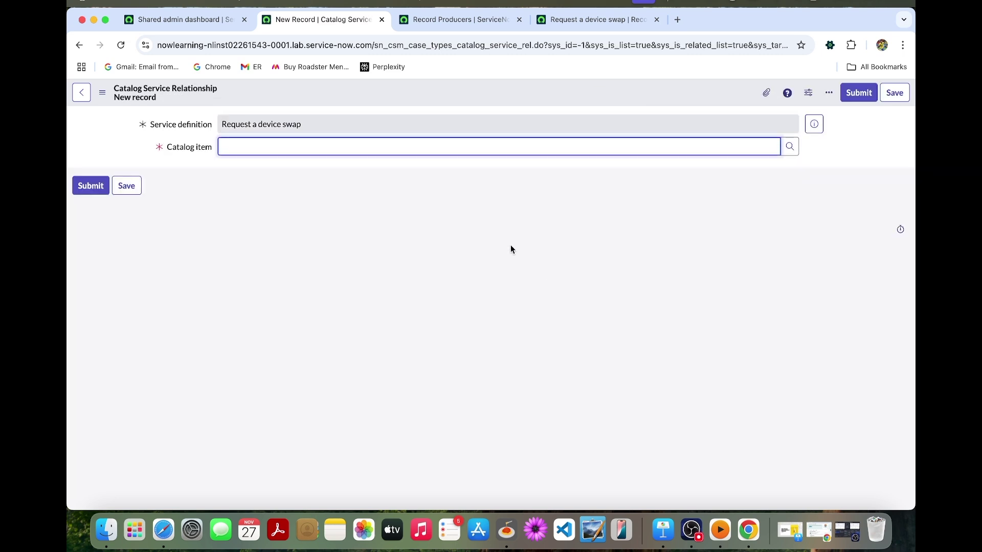
pyautogui.click(789, 146)
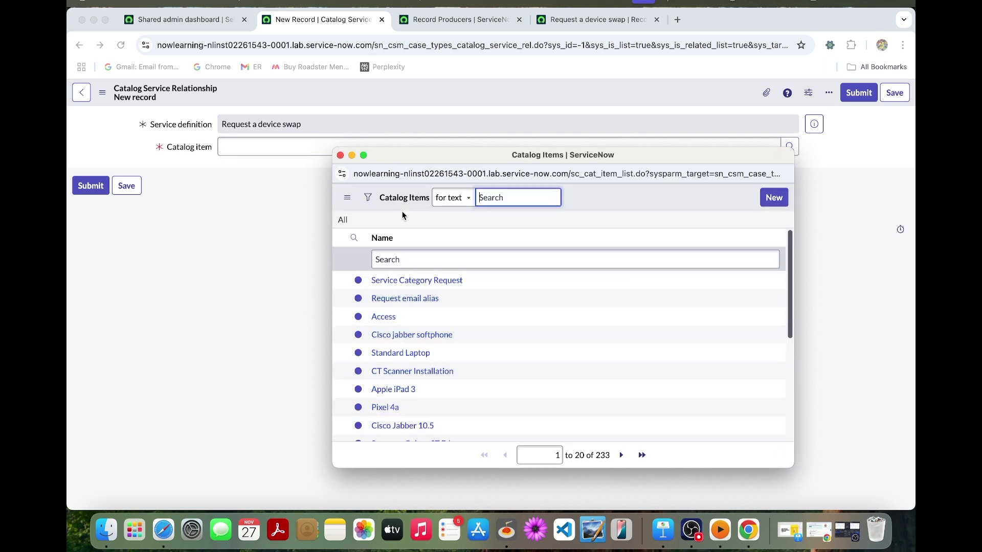
pyautogui.click(423, 265)
pyautogui.write('re')
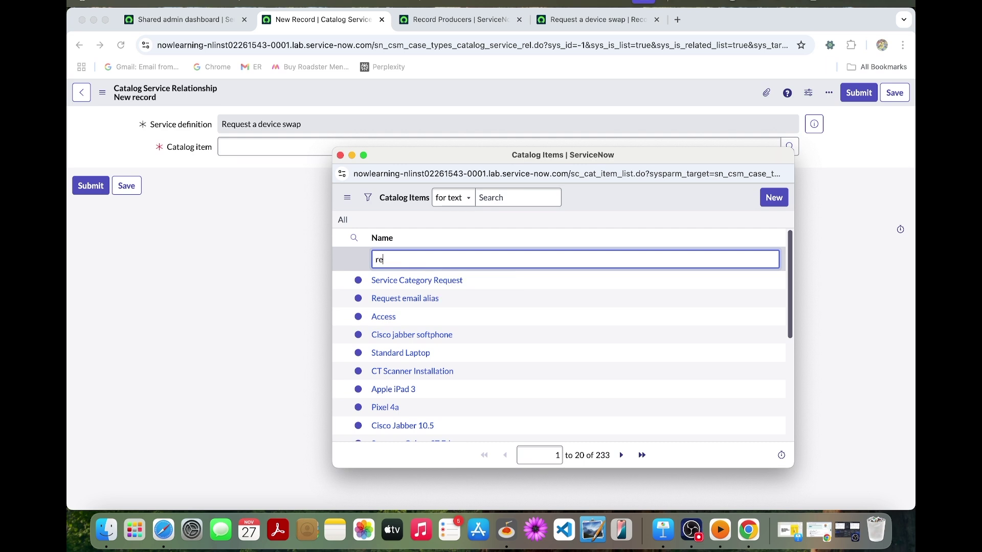
pyautogui.write('quest a device')
pyautogui.press('Return')
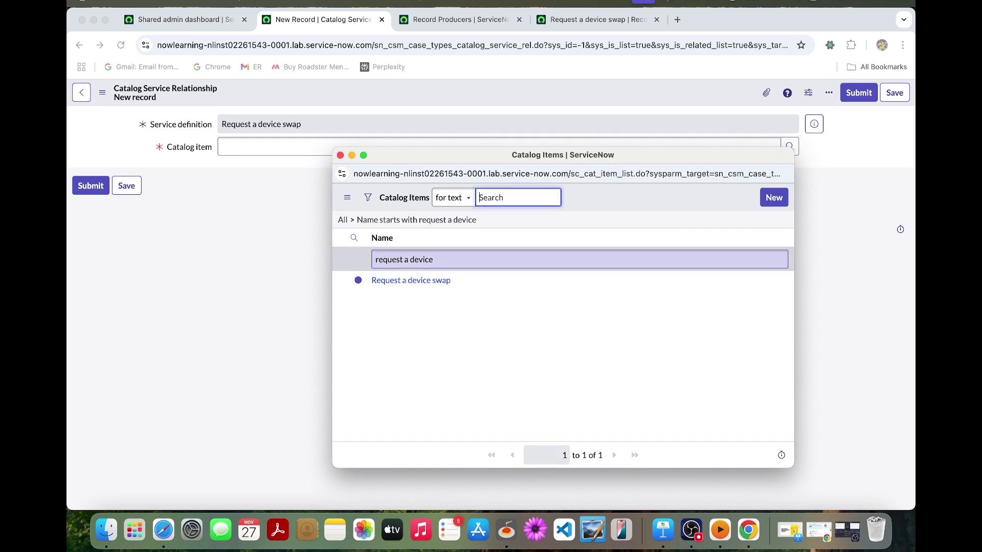
pyautogui.click(422, 280)
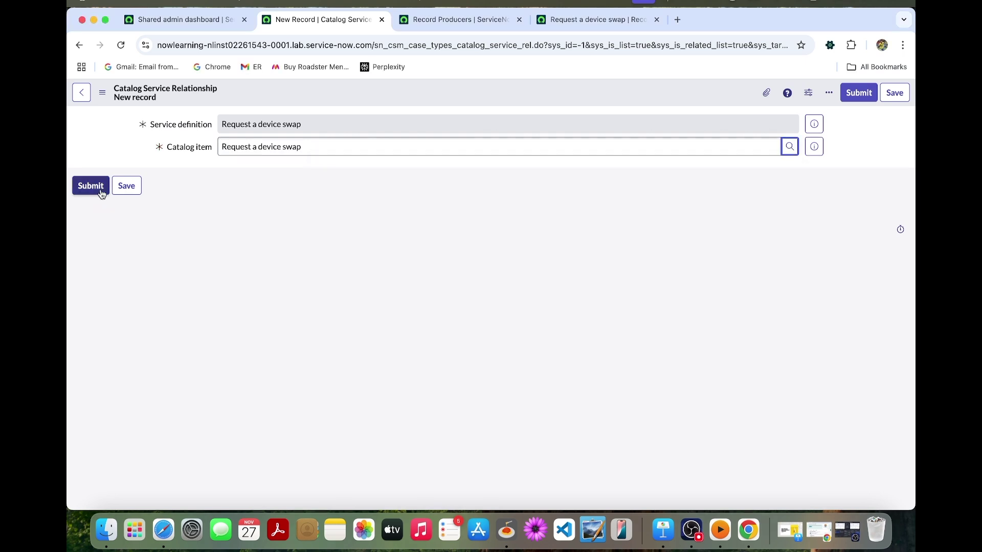
pyautogui.click(95, 185)
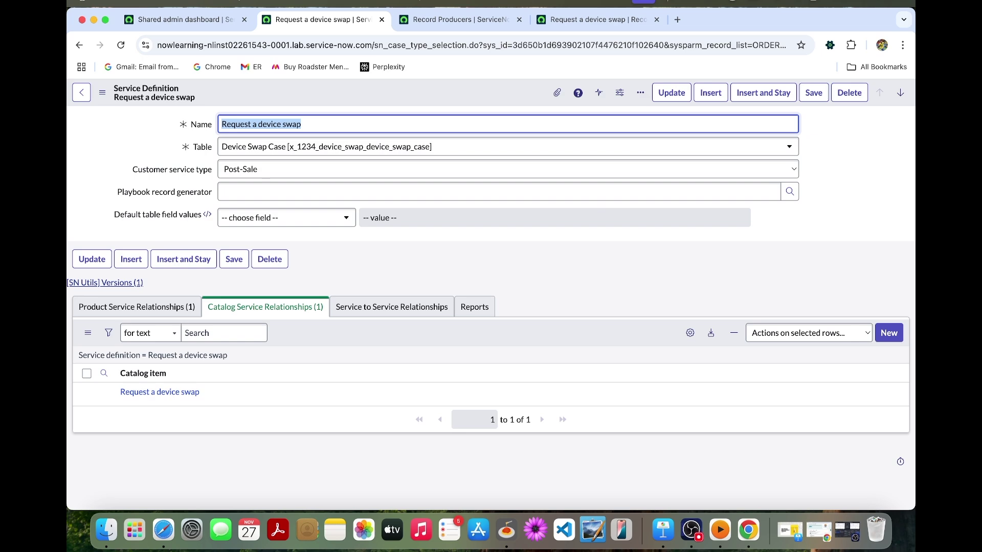
# - Impersonate the customer test user through the dashboard's Impersonate user option
pyautogui.click(235, 21)
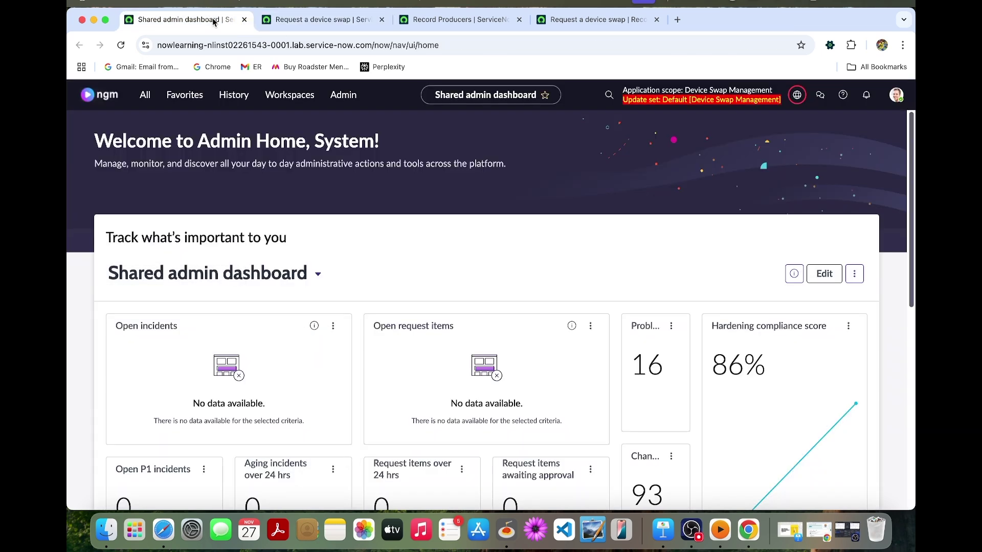
pyautogui.click(896, 95)
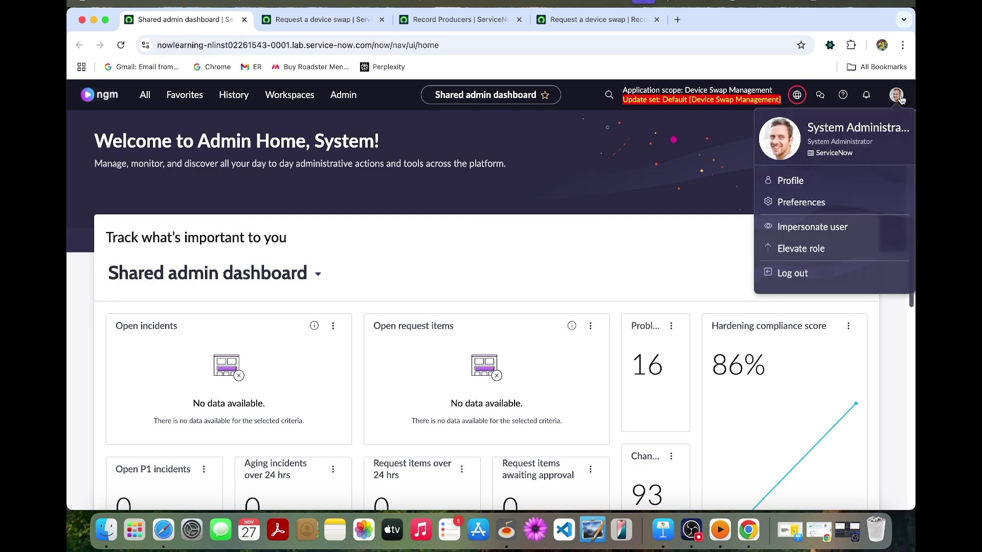
pyautogui.click(825, 228)
pyautogui.click(545, 229)
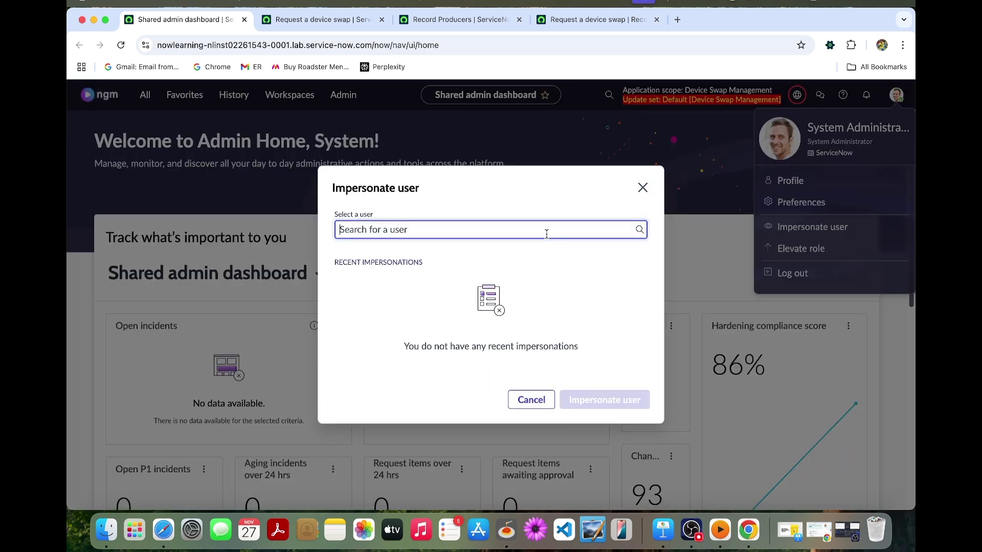
pyautogui.write('sam ')
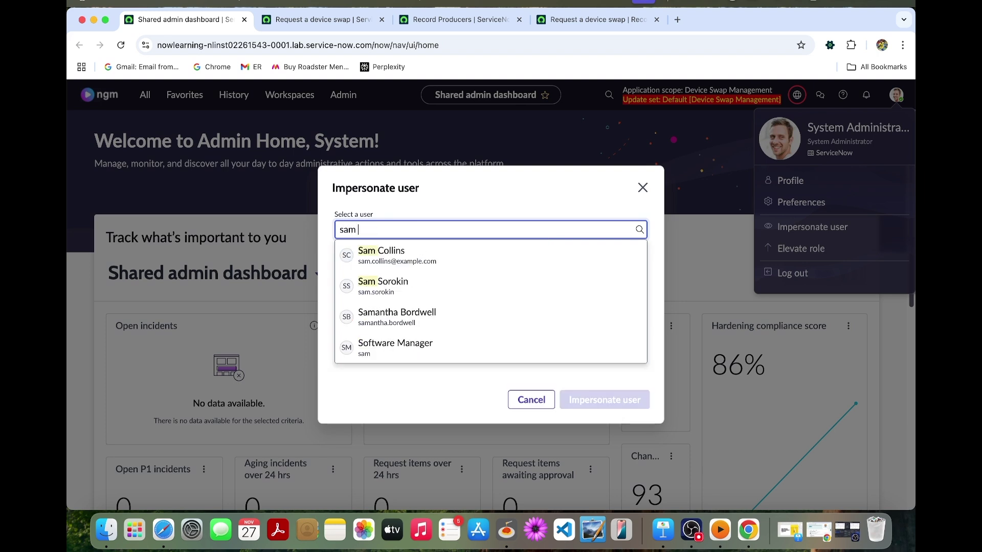
pyautogui.write('col')
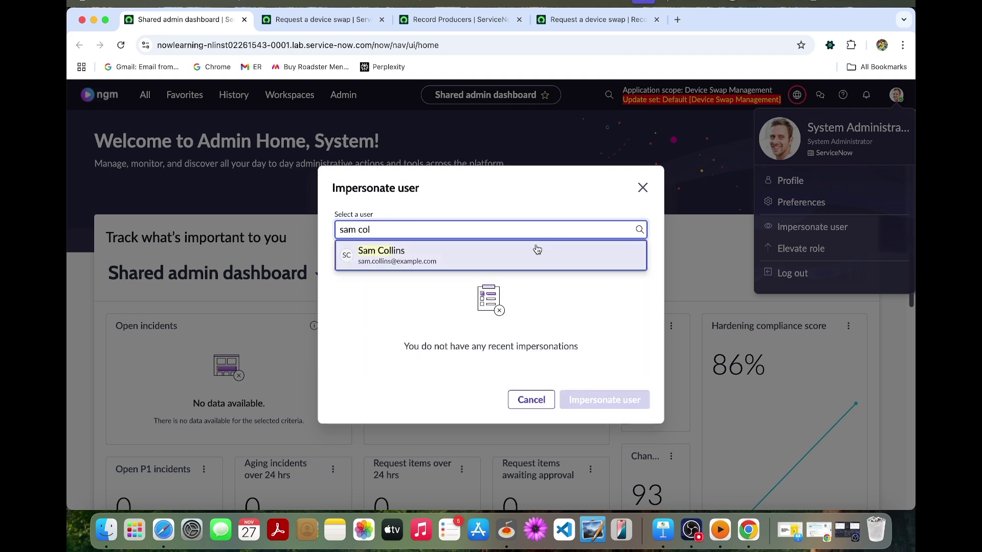
pyautogui.click(535, 249)
pyautogui.click(606, 403)
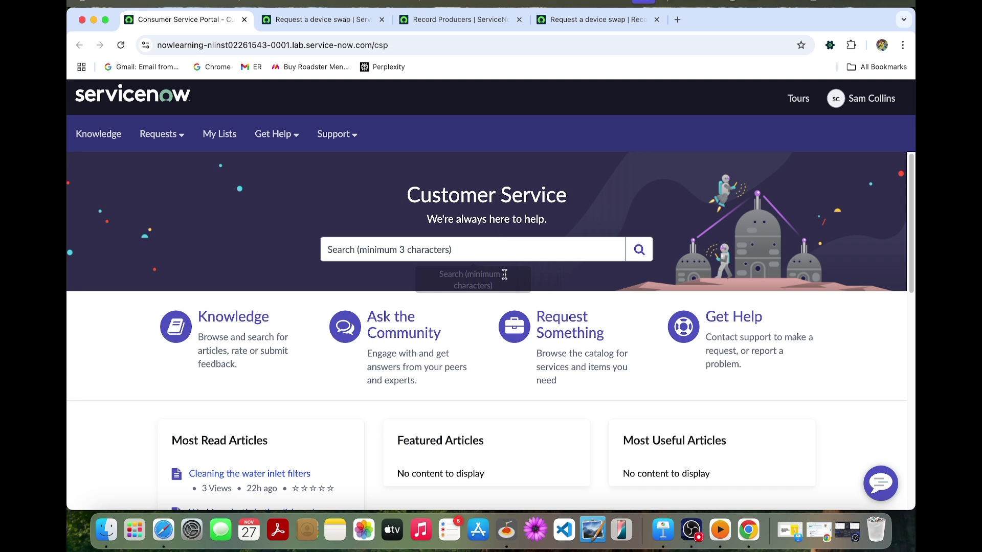
# - View the Support category, open Request a device swap, then return to the listing
pyautogui.click(566, 333)
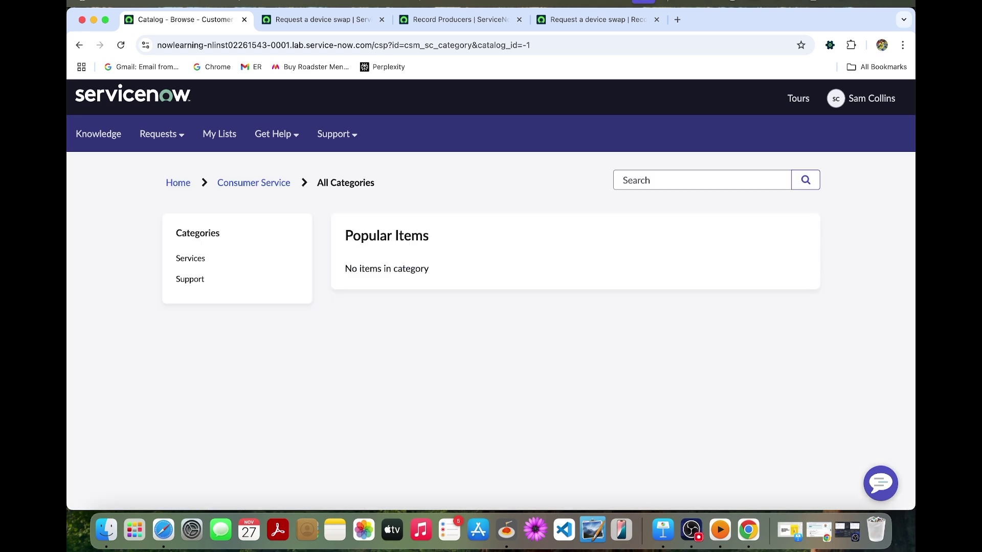
pyautogui.click(189, 281)
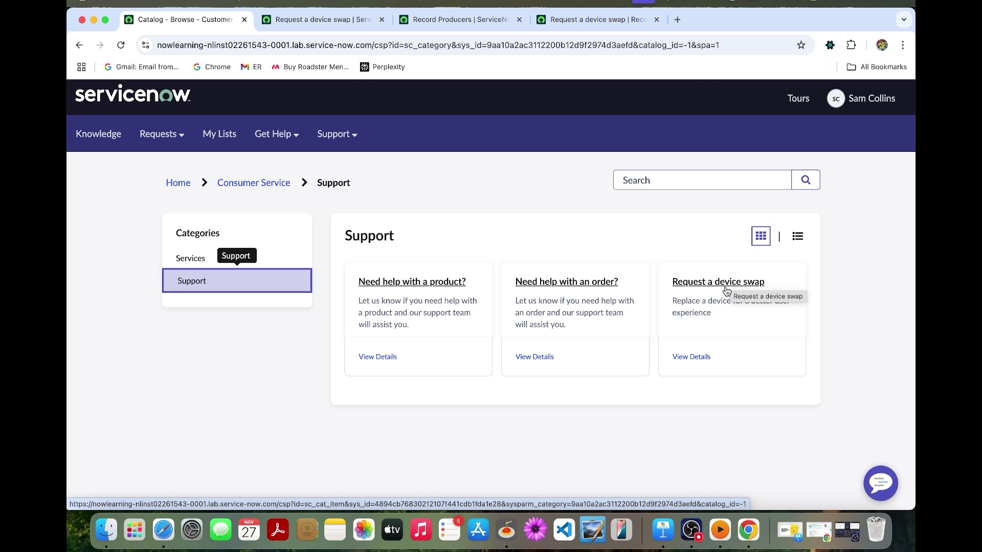
pyautogui.click(726, 291)
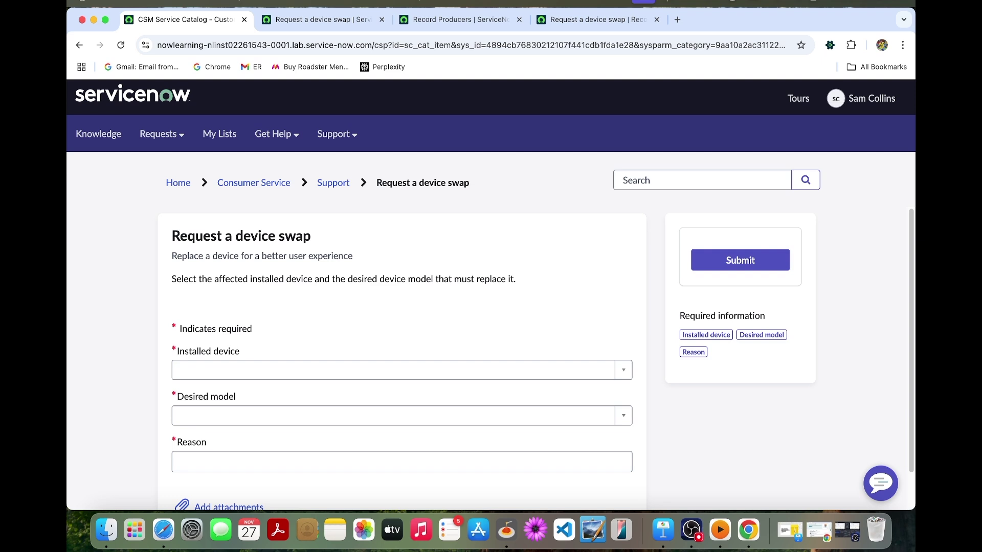
pyautogui.click(80, 49)
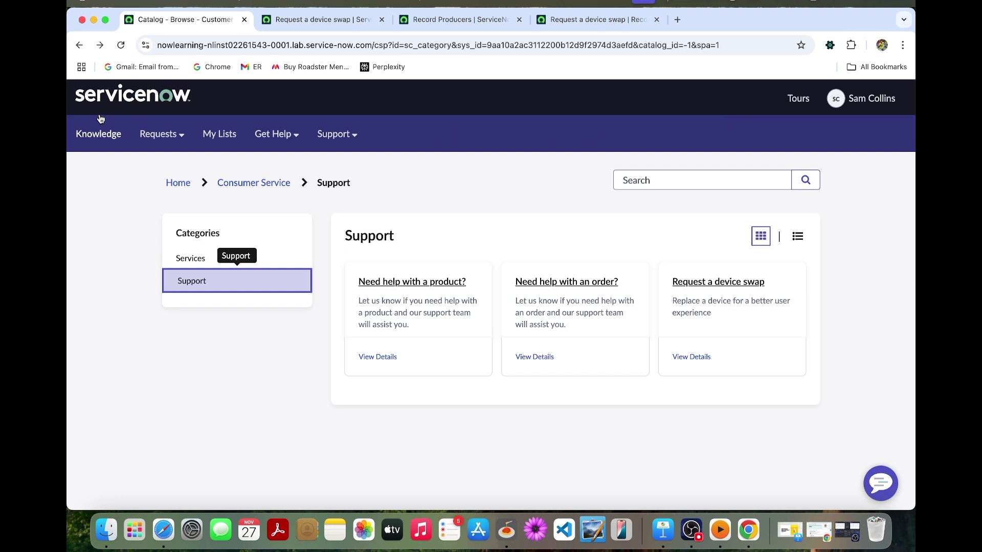
# - From Support > Install Base, open the Calico Box v1.71 record and start a device swap
pyautogui.click(336, 139)
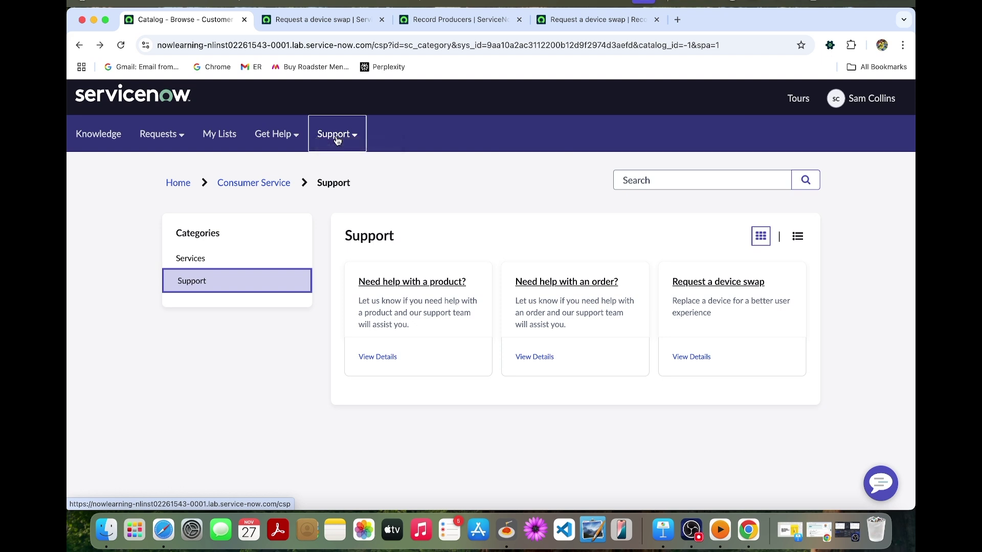
pyautogui.click(337, 139)
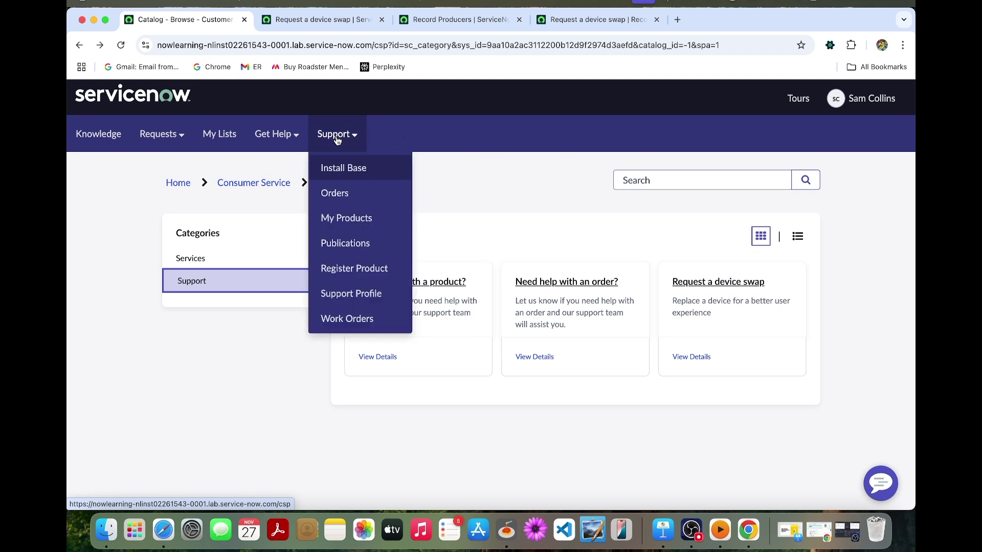
pyautogui.click(350, 172)
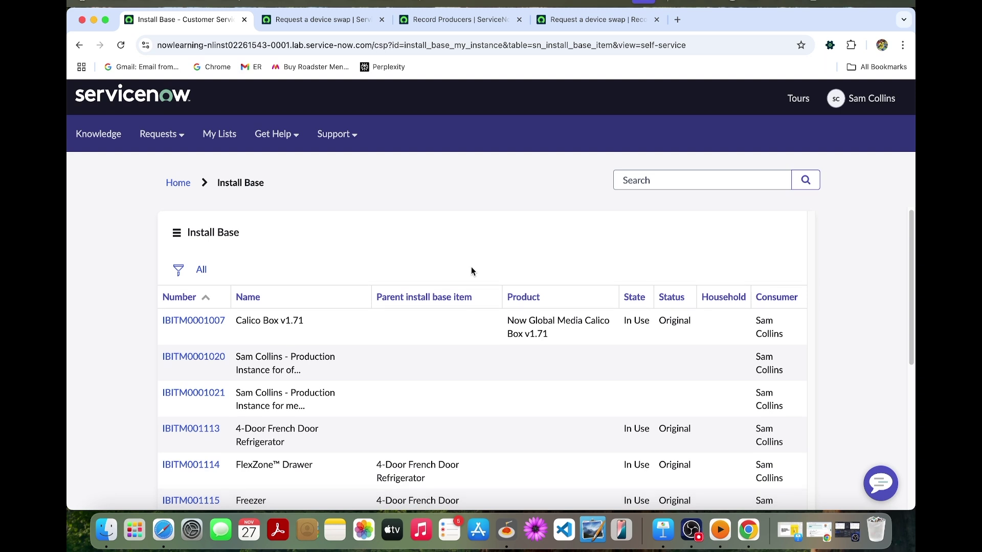
pyautogui.scroll(-1, 328, 312)
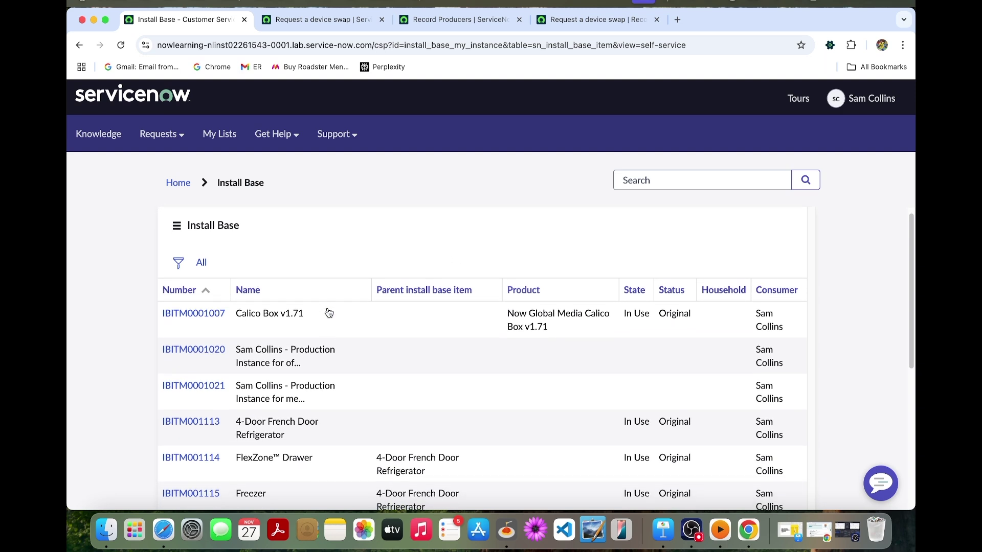
pyautogui.scroll(-2, 329, 313)
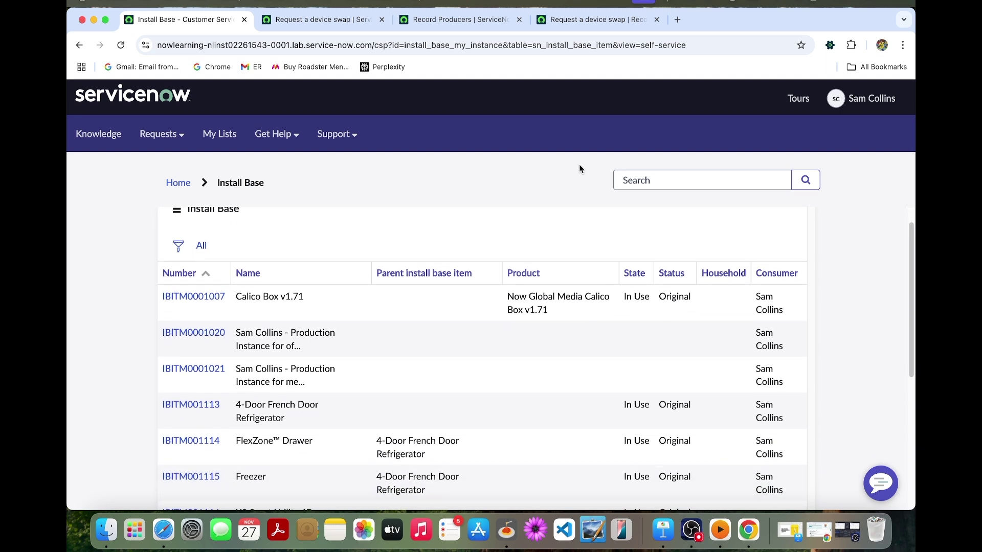
pyautogui.click(186, 297)
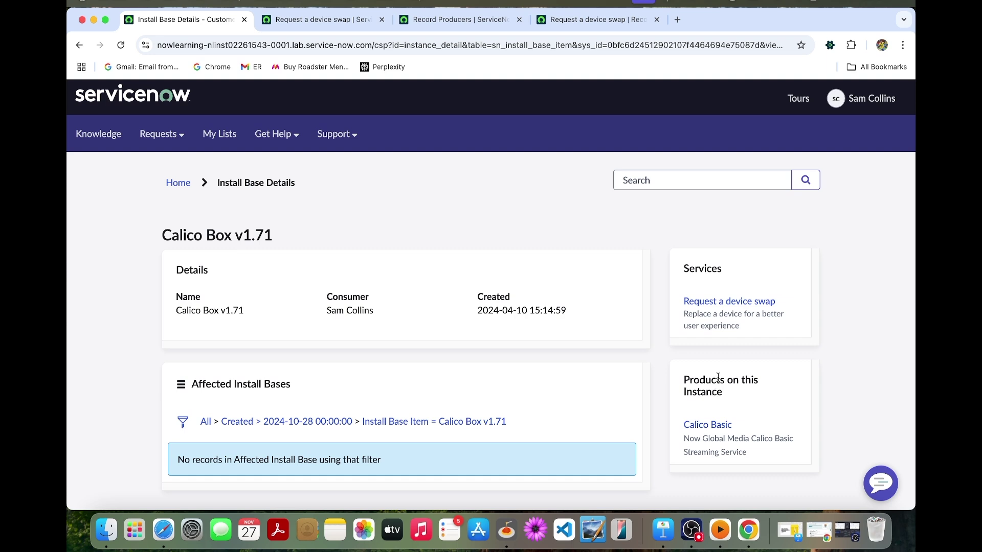
pyautogui.click(712, 300)
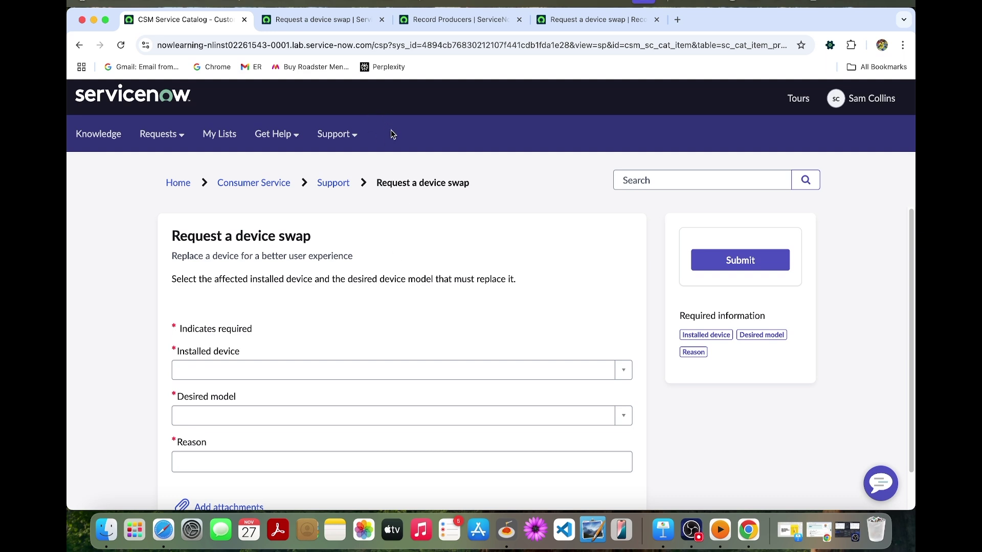
# - Set Installed device to Calico Box v1.71 and Desired model to Now Global Media Calico Box v2.0
pyautogui.scroll(-2, 420, 276)
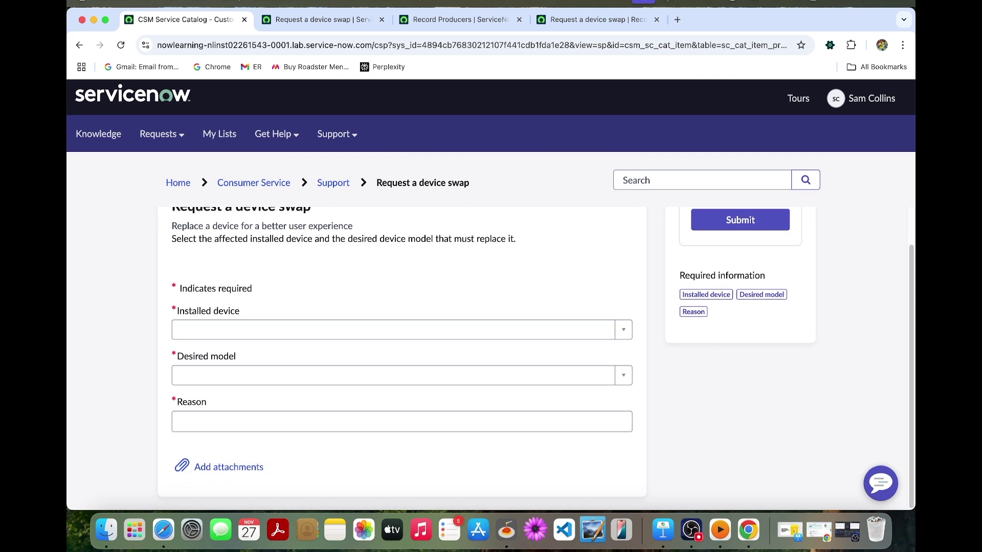
pyautogui.click(351, 329)
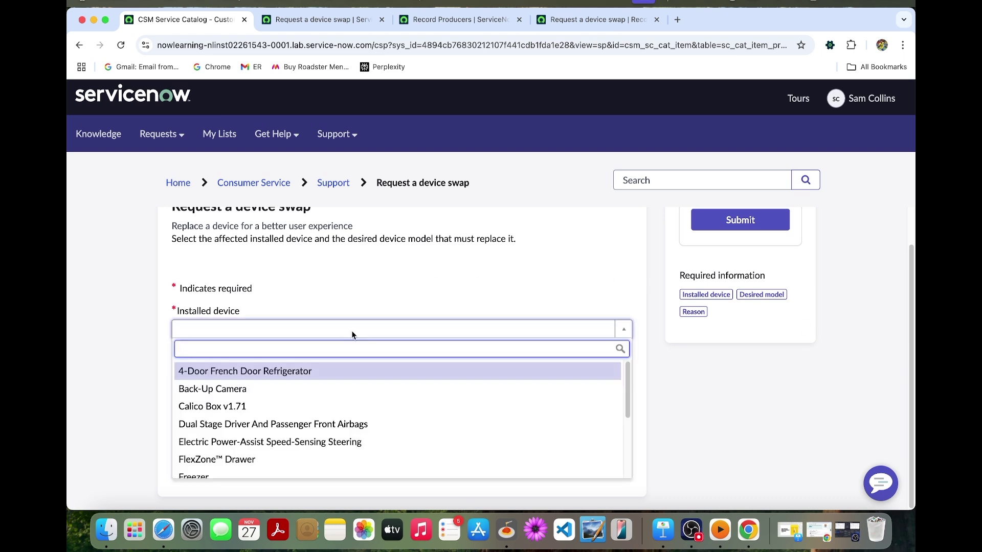
pyautogui.write('calico')
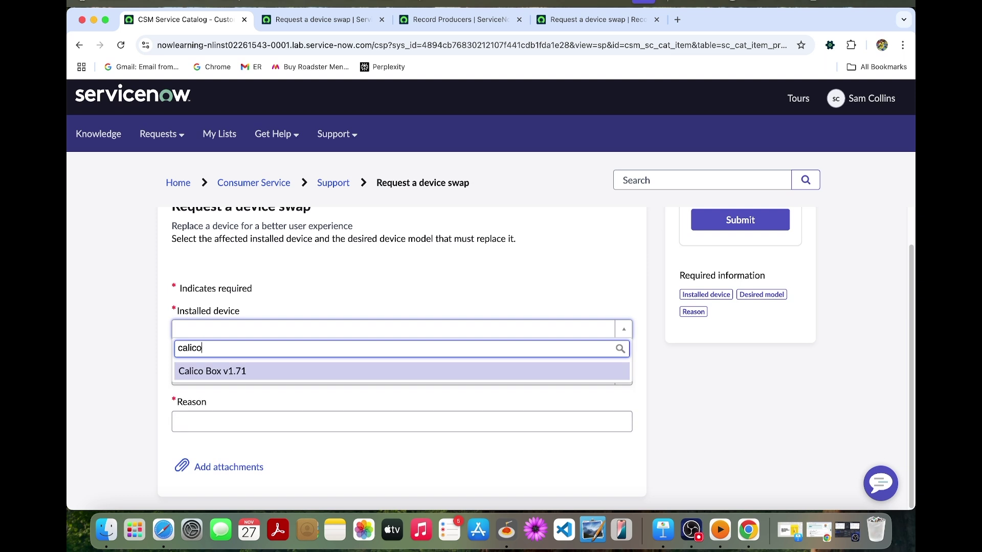
pyautogui.click(394, 375)
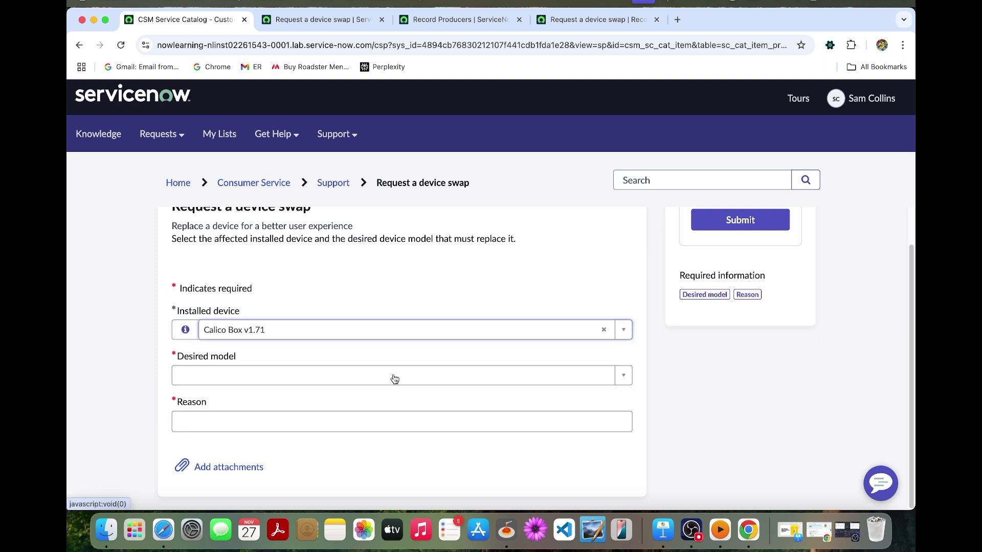
pyautogui.click(279, 376)
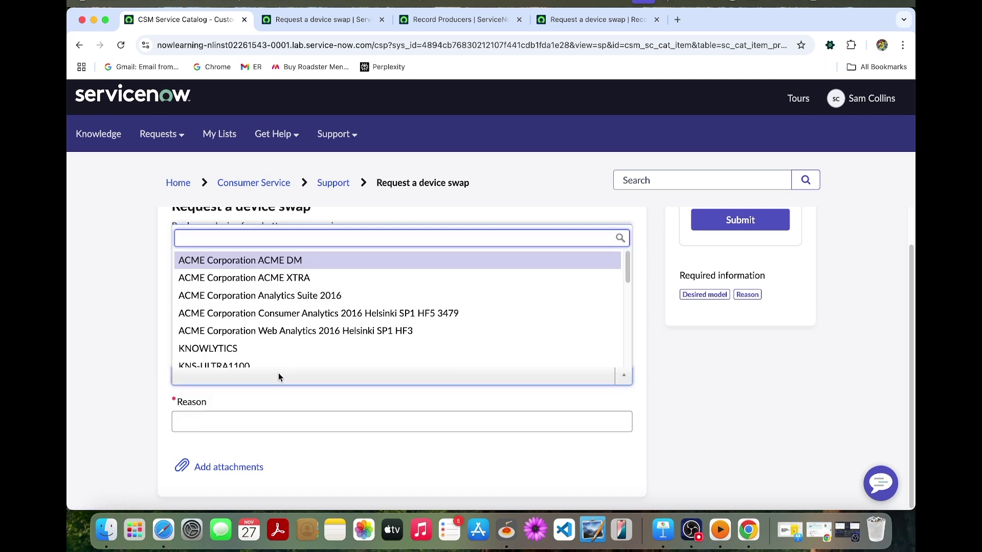
pyautogui.write('no')
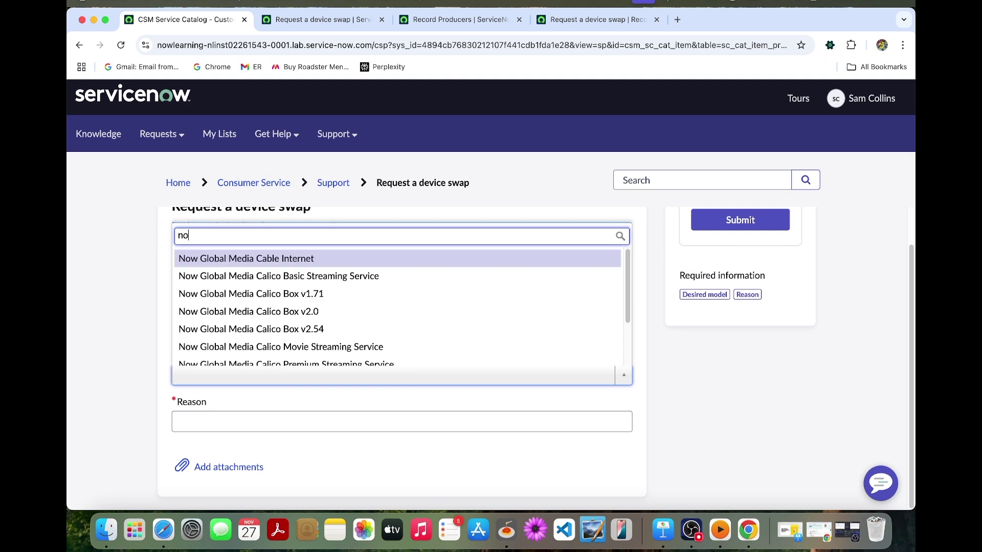
pyautogui.write('w global')
pyautogui.scroll(-1, 312, 319)
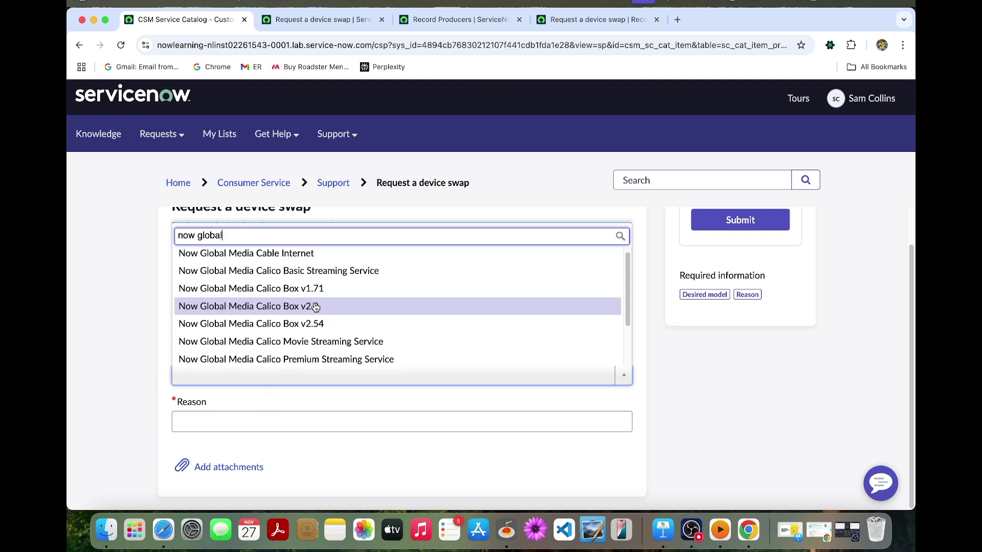
pyautogui.click(315, 307)
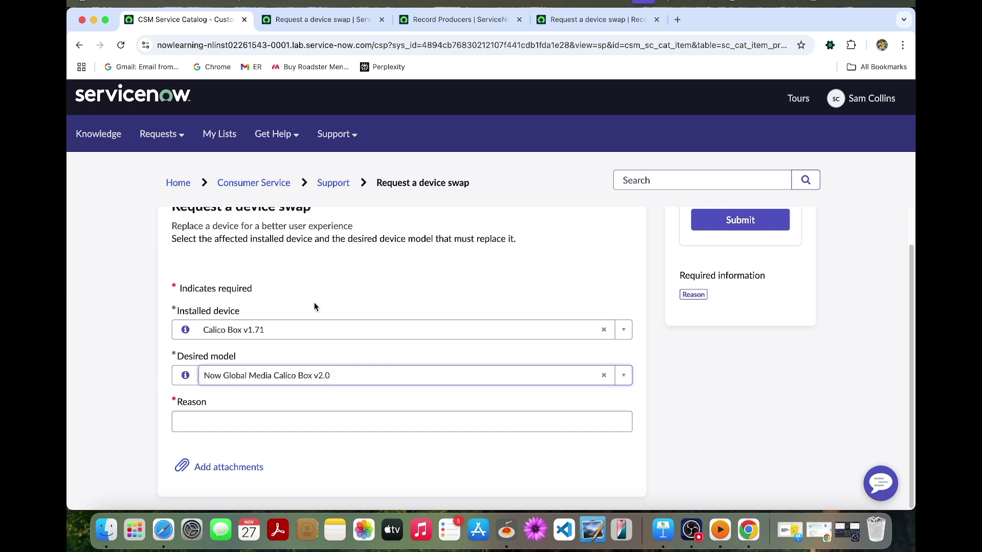
# - Enter the reason 'I would like to have device with recording option' and submit
pyautogui.click(337, 428)
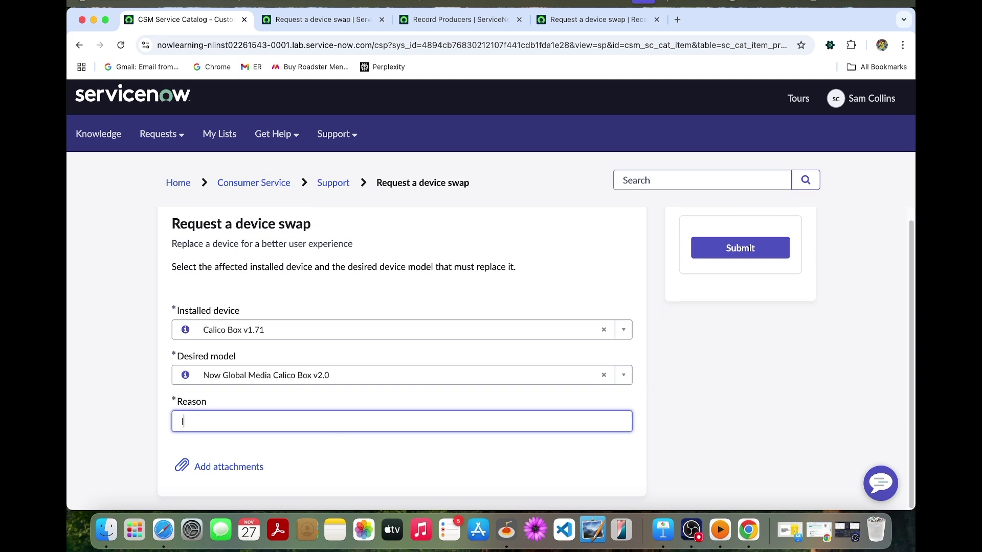
pyautogui.write('I would like to have device')
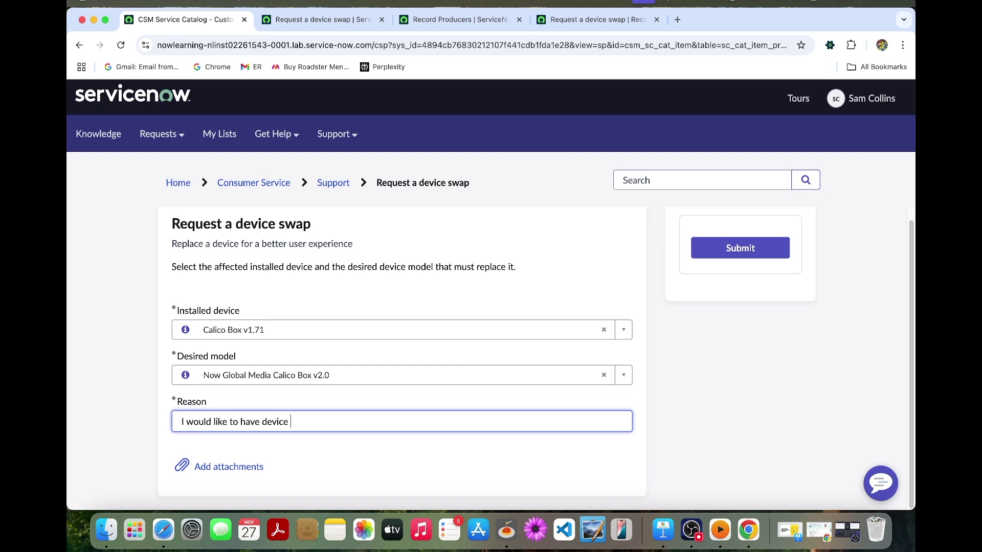
pyautogui.write(' with recording option')
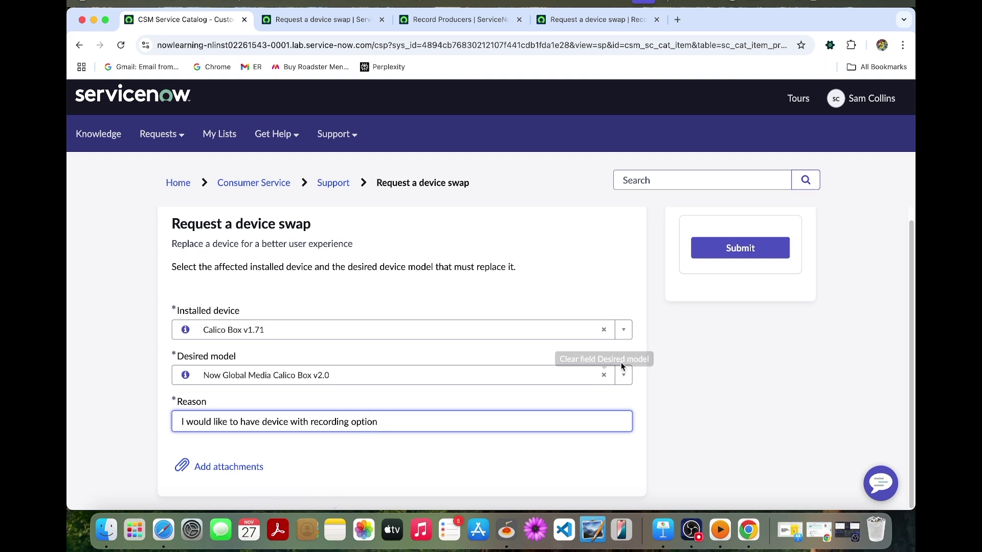
pyautogui.click(739, 249)
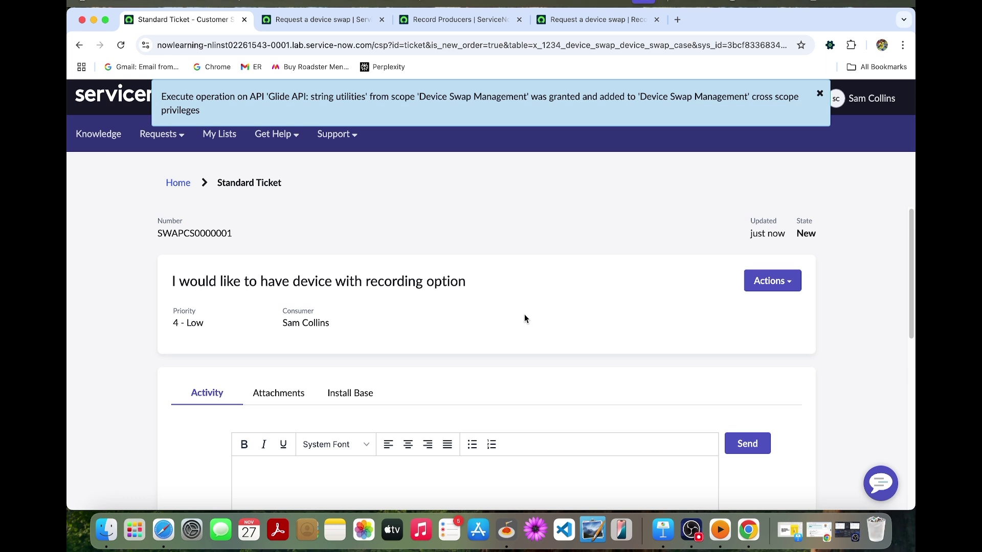
# - Scroll through case SWAPCS0000001 to confirm state New and priority 4 - Low
pyautogui.scroll(-1, 529, 318)
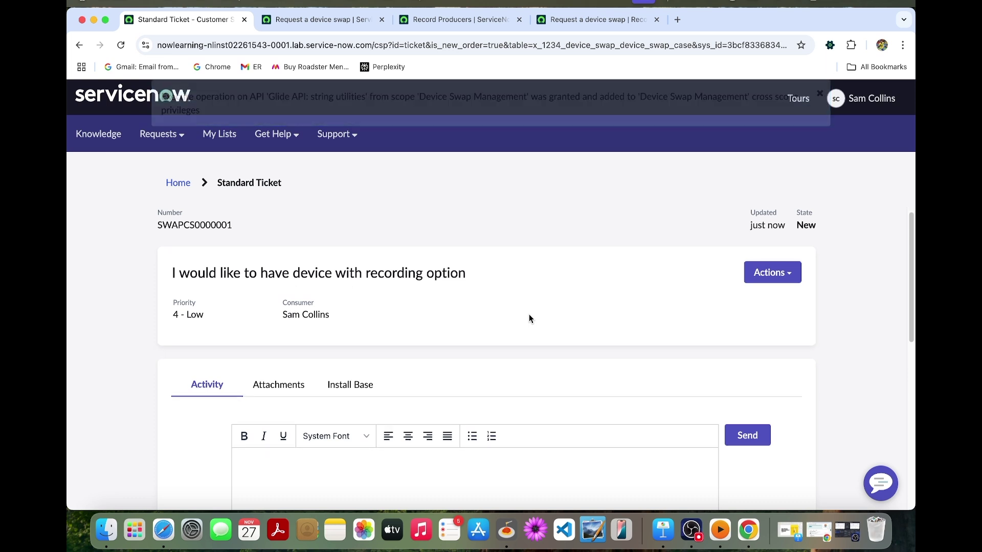